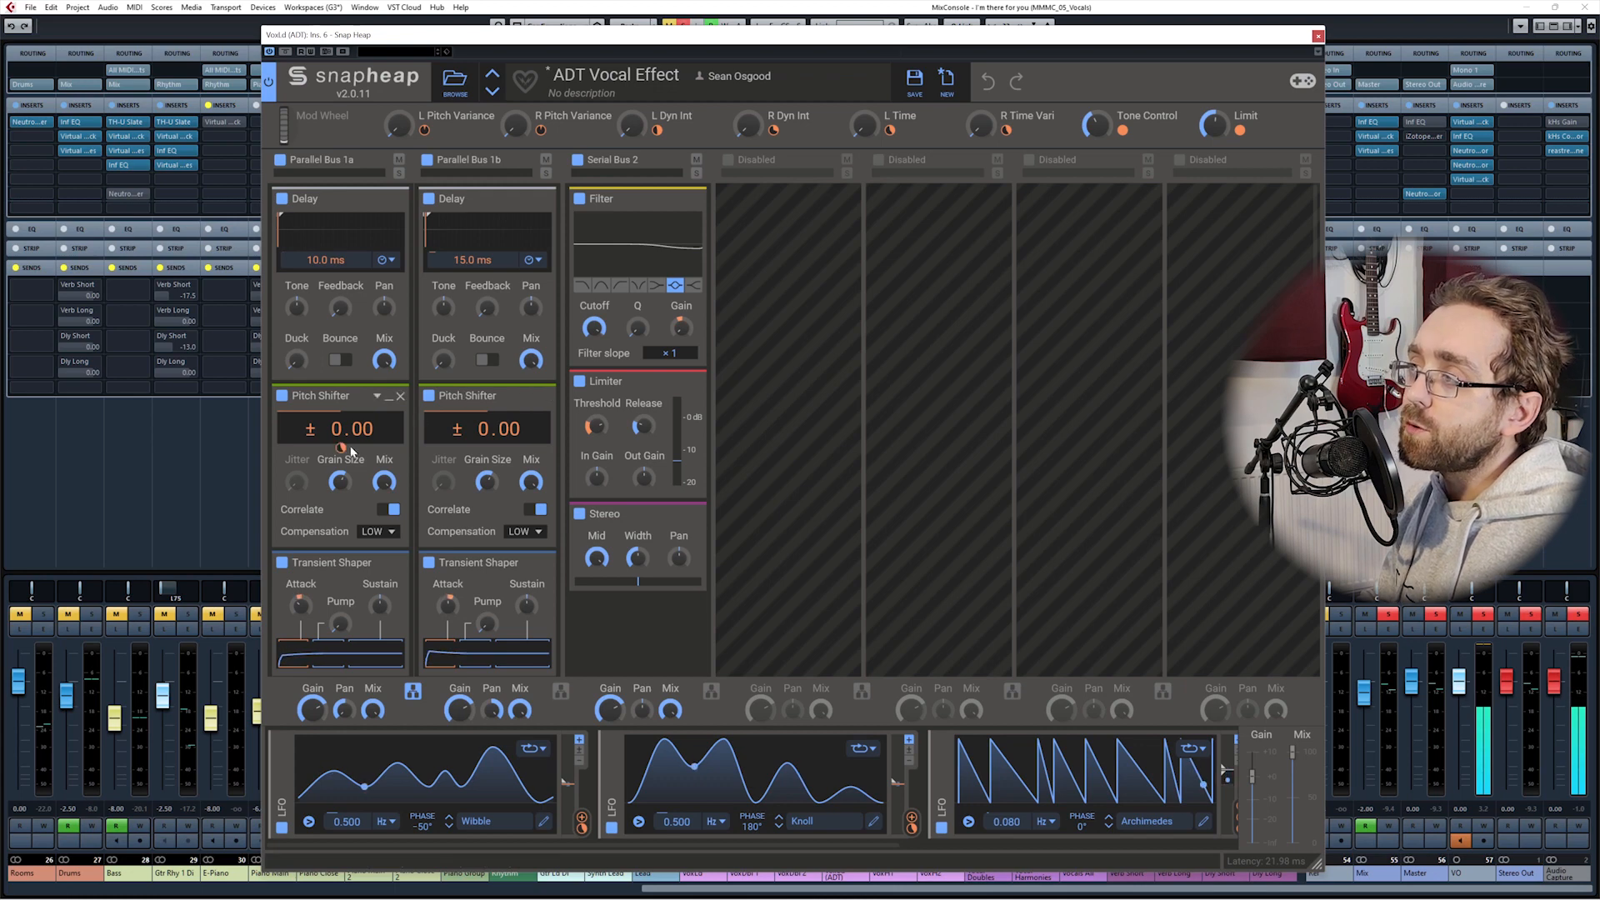
Examine the modulation sources on the pitch shifters and delay times of Parallel Bus 1a and 1b
{"action": "mouse_move", "coordinate": [340, 450]}
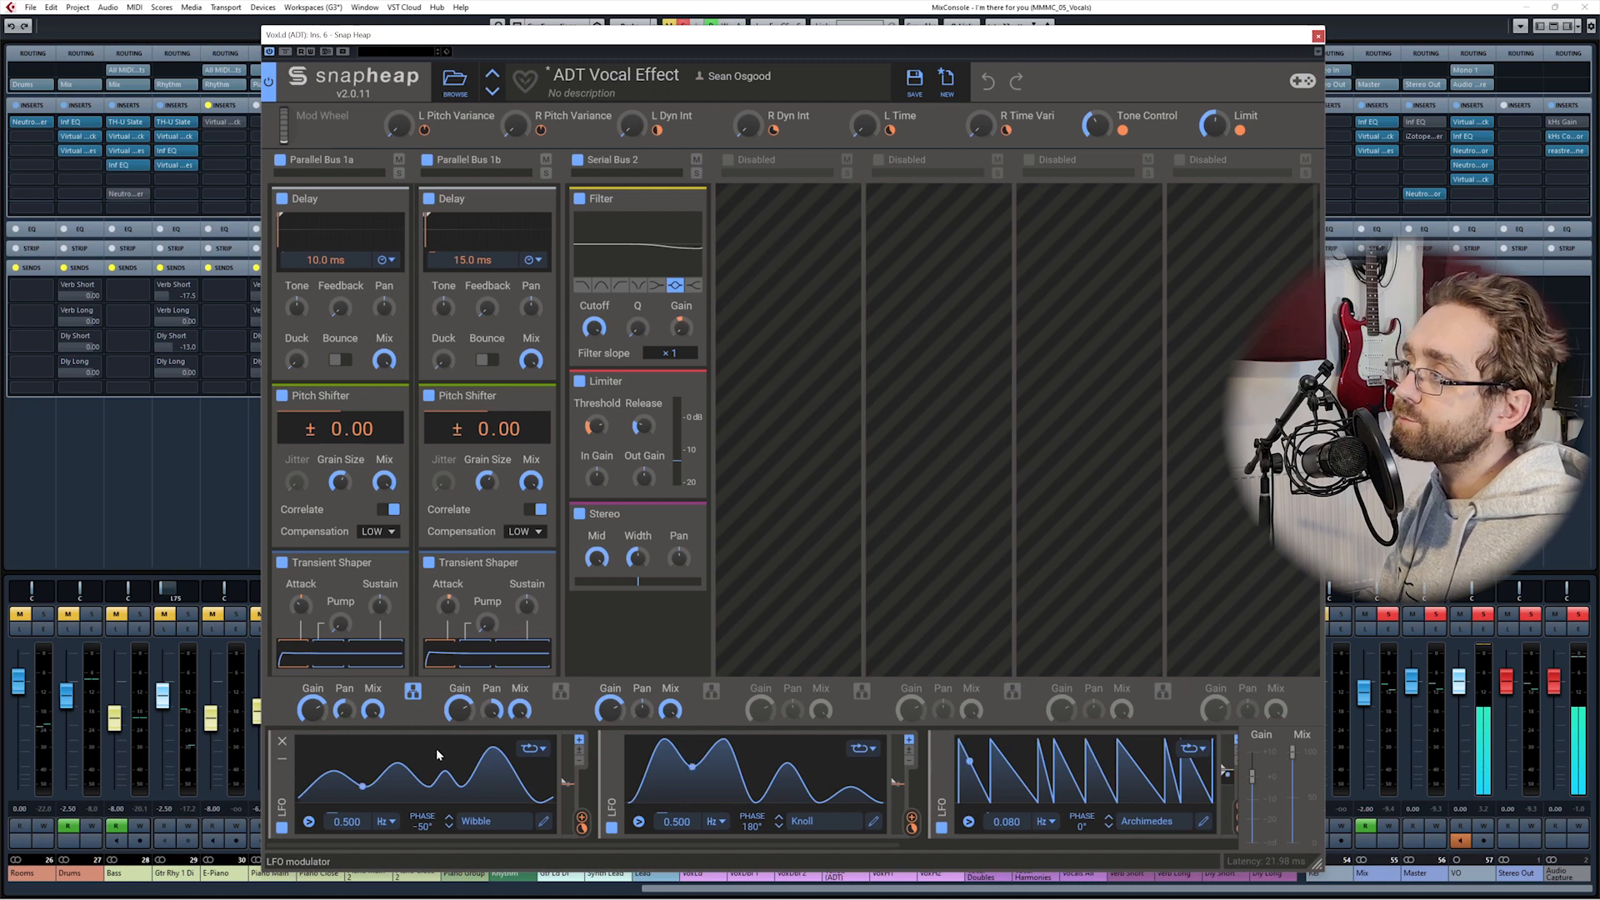
{"action": "left_click_drag", "start_coordinate": [464, 396], "coordinate": [479, 398]}
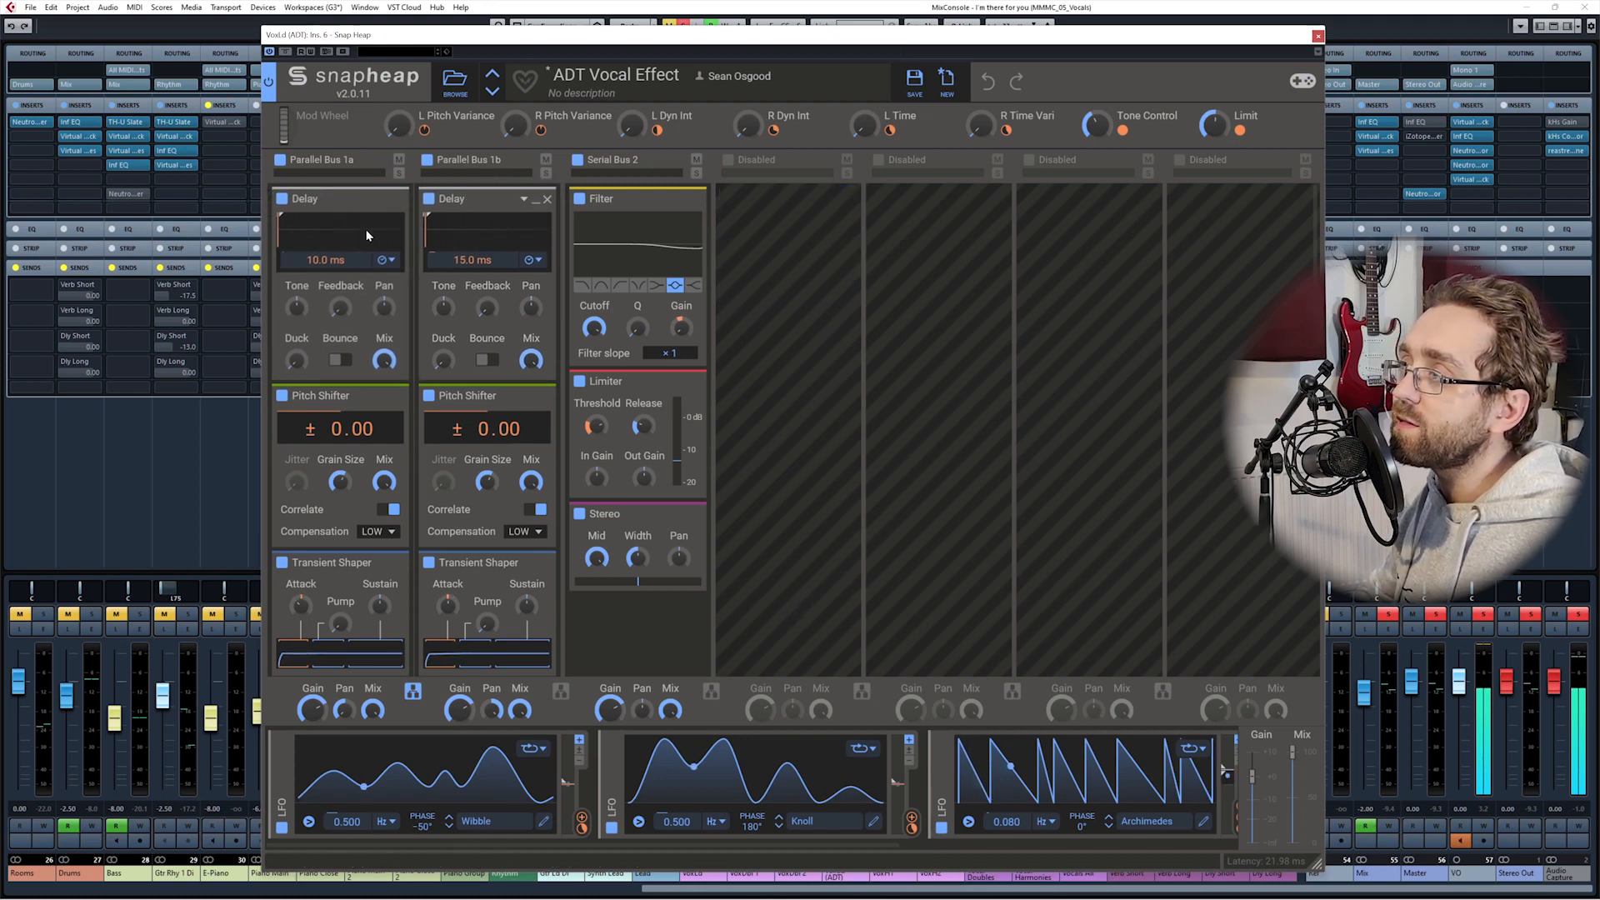
{"action": "mouse_move", "coordinate": [331, 271]}
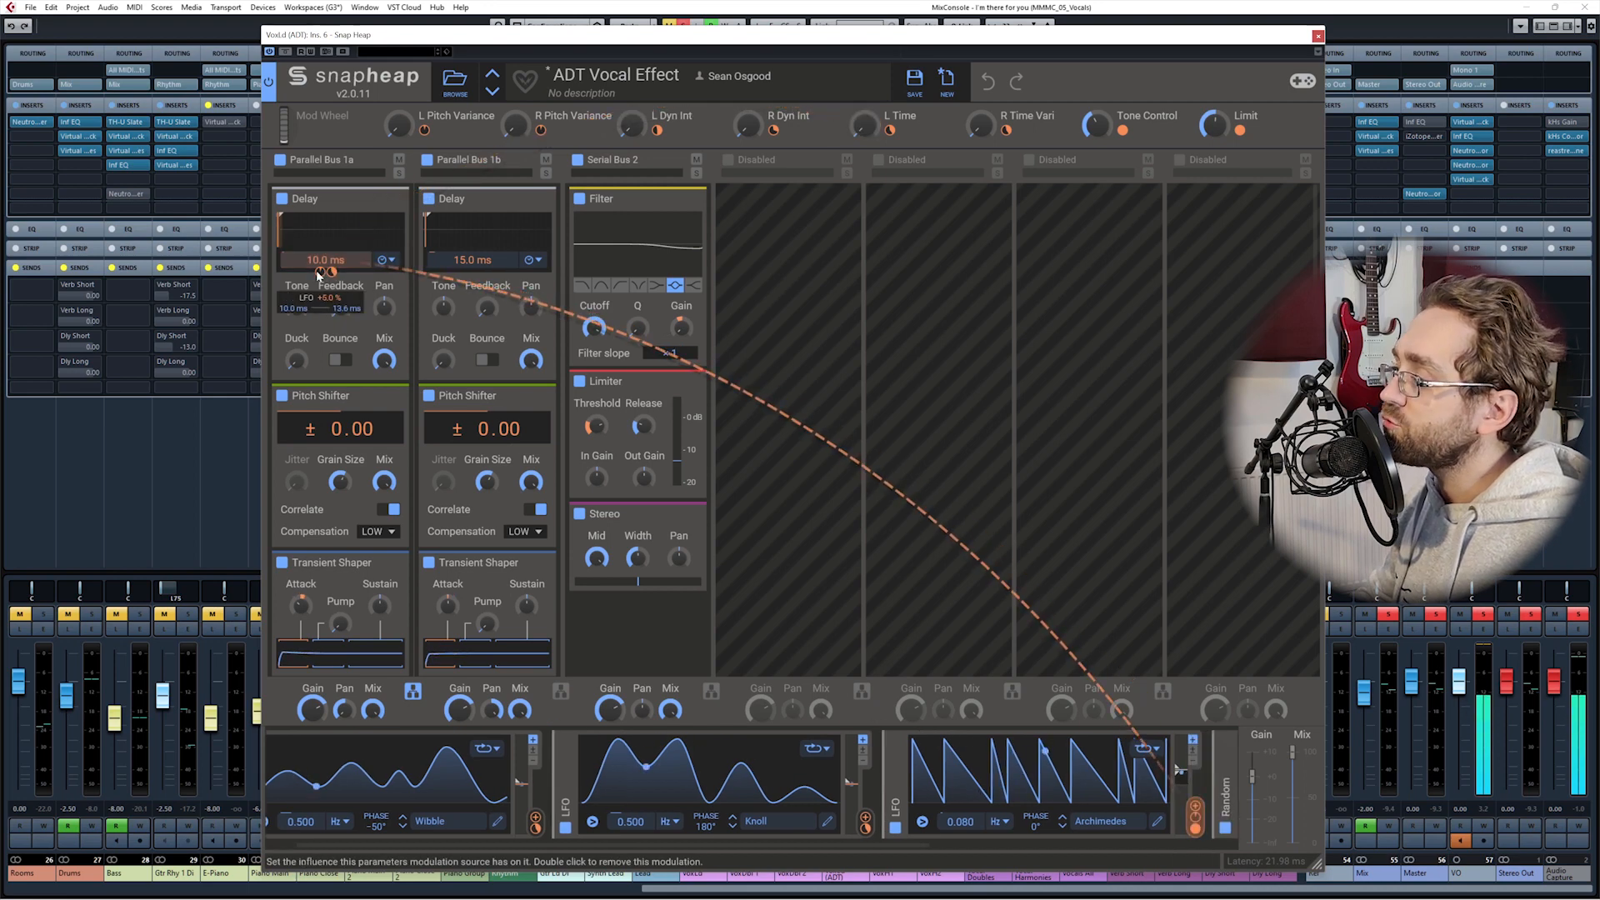
{"action": "left_click_drag", "start_coordinate": [820, 845], "coordinate": [1219, 847]}
{"action": "mouse_move", "coordinate": [321, 274]}
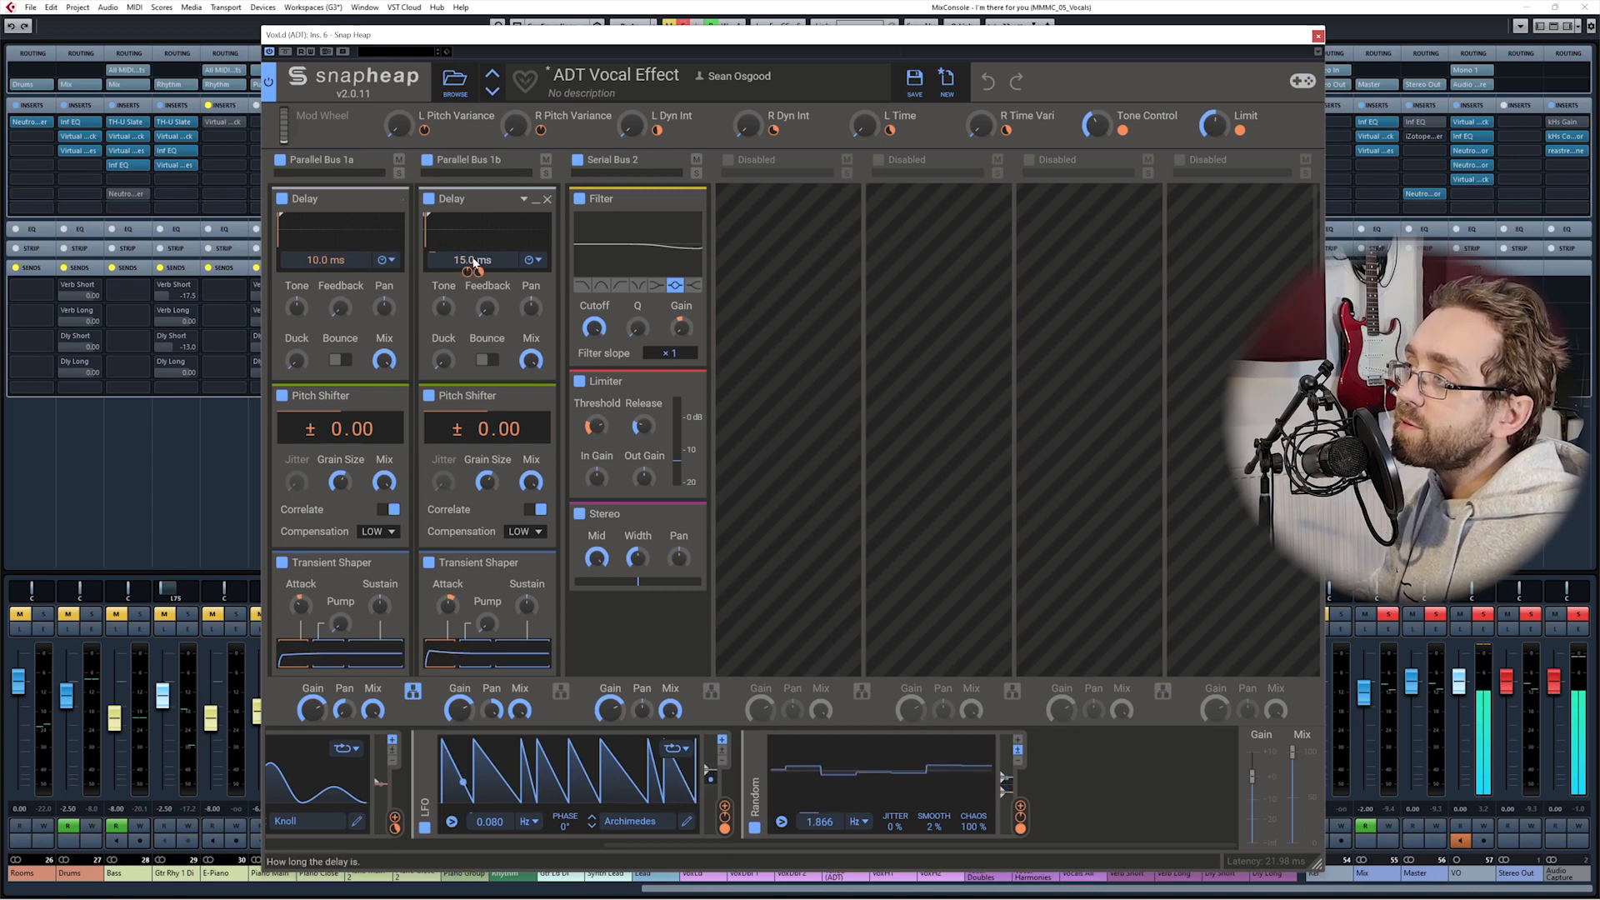
{"action": "mouse_move", "coordinate": [467, 274]}
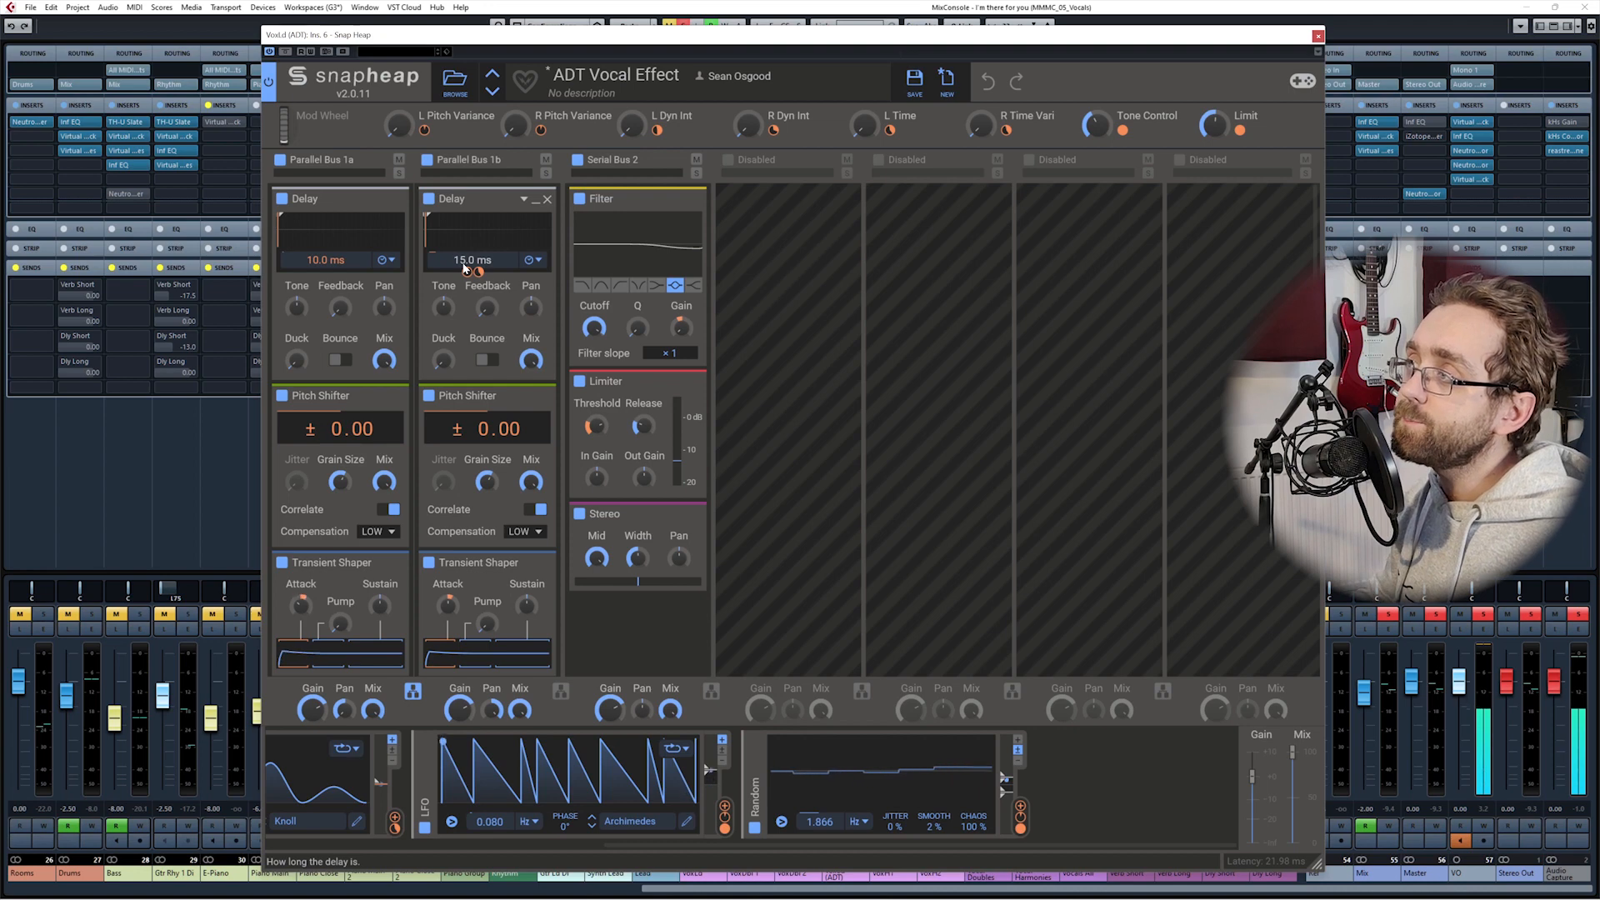
{"action": "scroll", "coordinate": [872, 593], "scroll_direction": "down", "scroll_amount": 1}
{"action": "scroll", "coordinate": [832, 603], "scroll_direction": "down", "scroll_amount": 2}
{"action": "scroll", "coordinate": [831, 604], "scroll_direction": "up", "scroll_amount": 3}
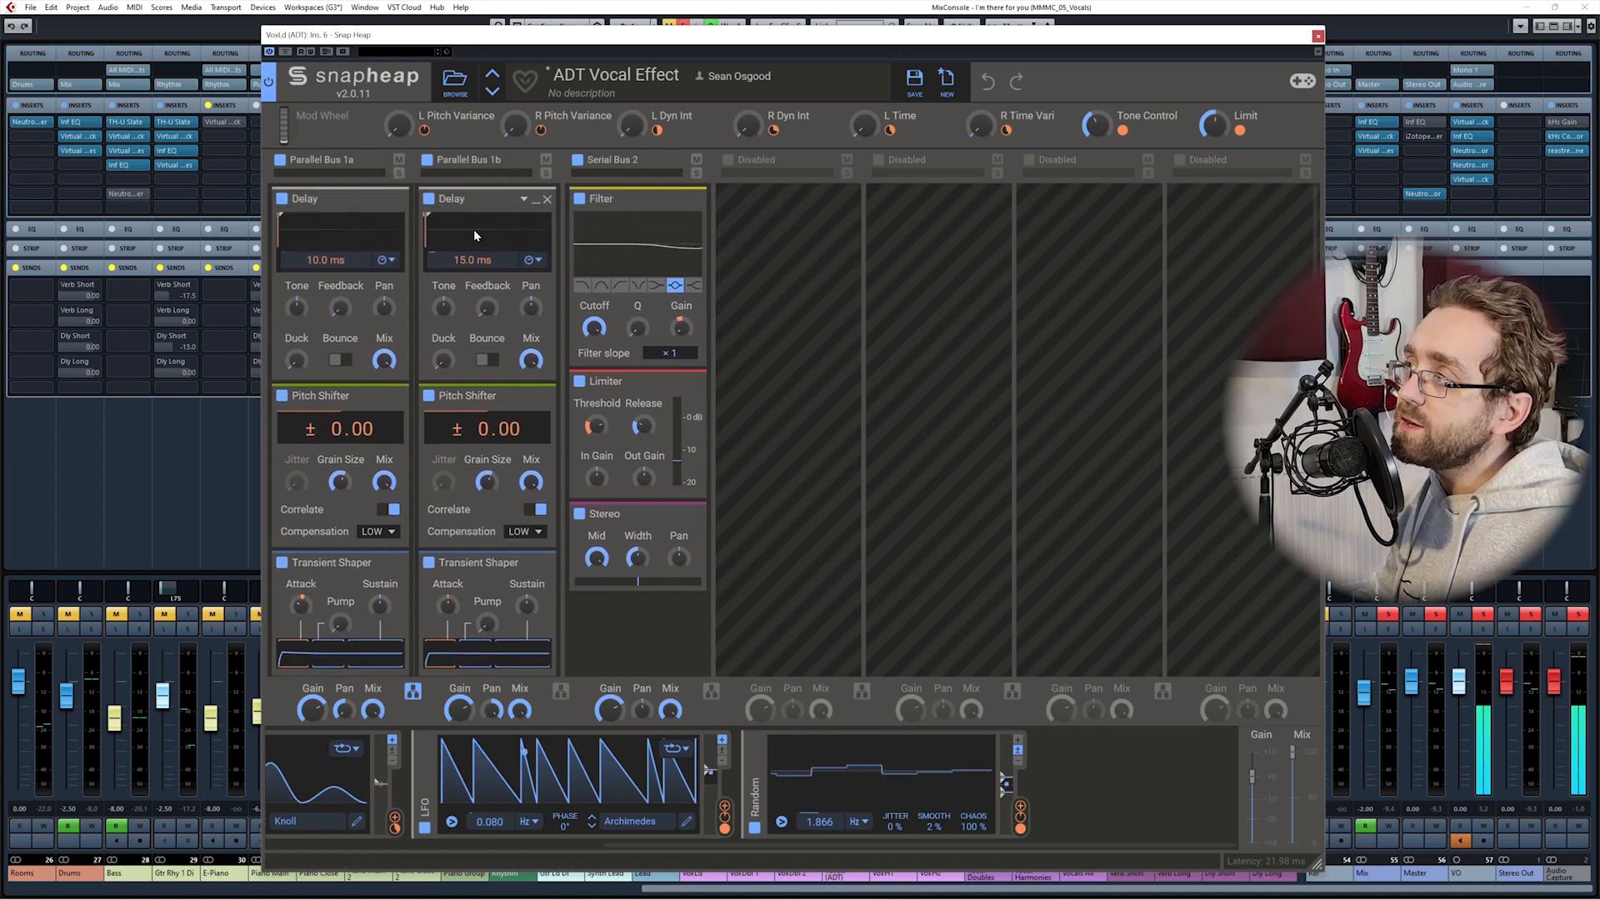
{"action": "left_click_drag", "start_coordinate": [466, 197], "coordinate": [467, 269]}
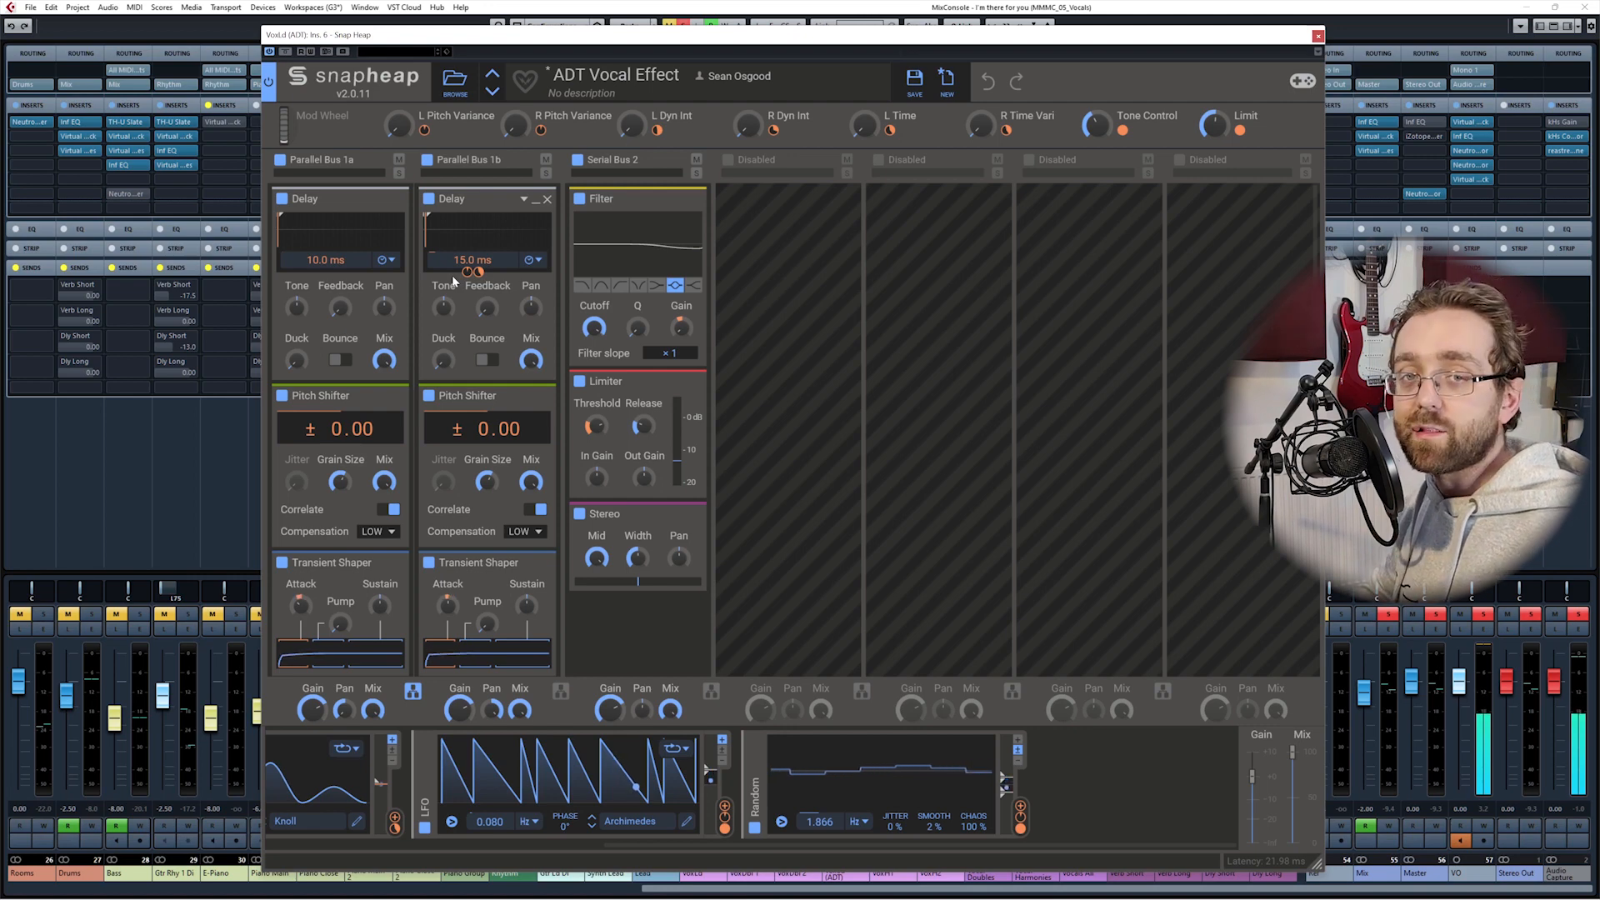
Inspect the attack setting and its modulations in the Transient Shaper of both parallel buses
{"action": "scroll", "coordinate": [875, 517], "scroll_direction": "down", "scroll_amount": 3}
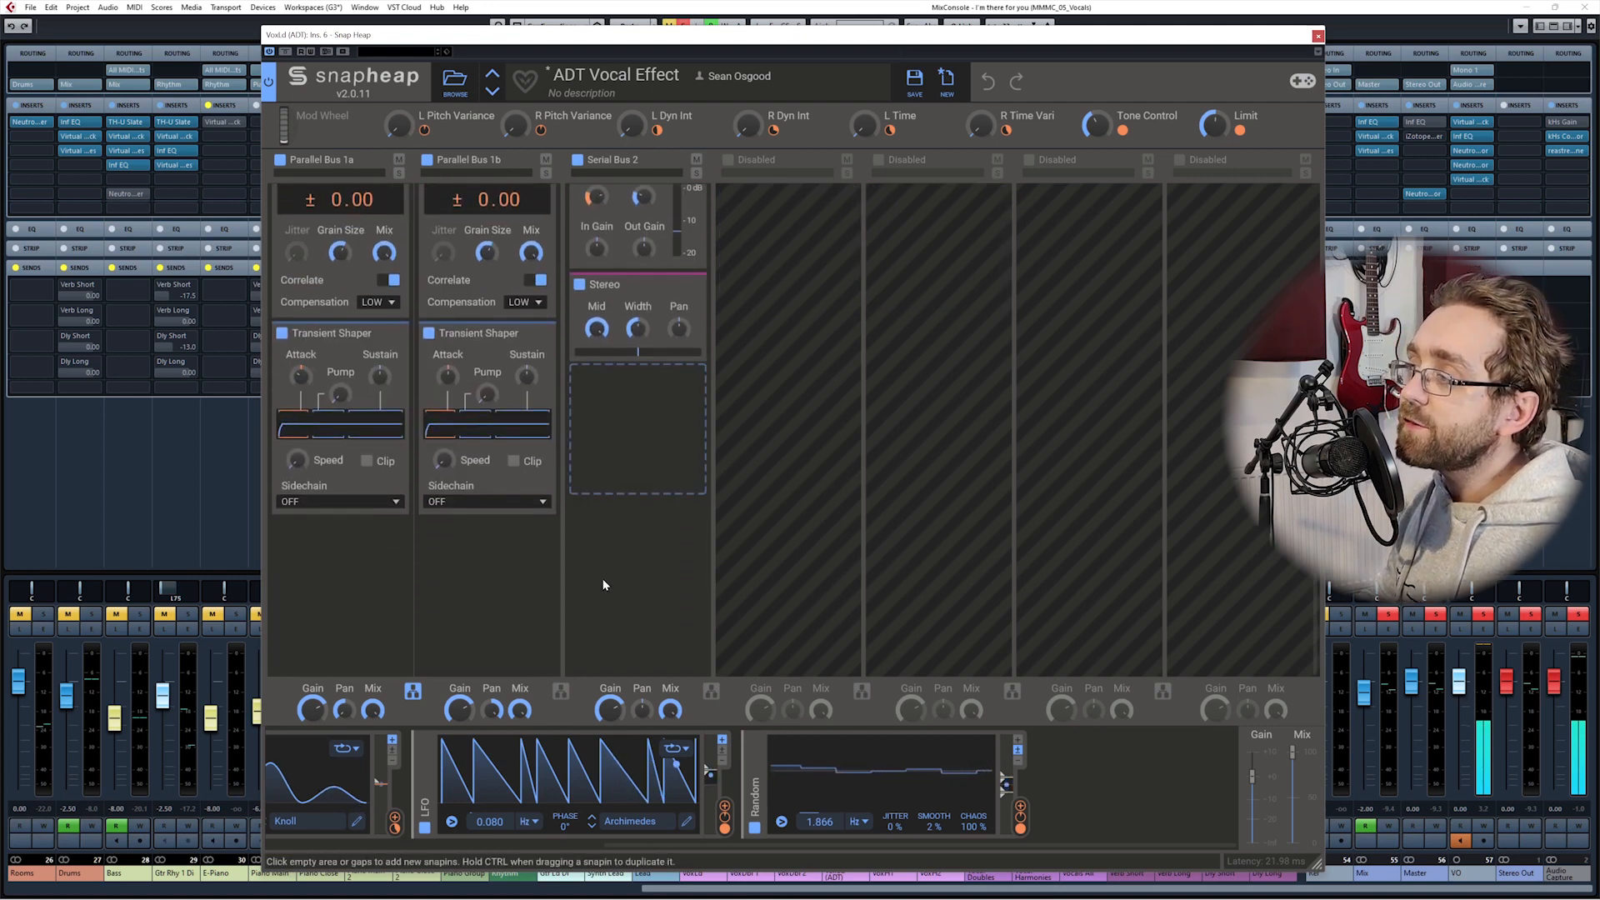
{"action": "scroll", "coordinate": [633, 588], "scroll_direction": "up", "scroll_amount": 1}
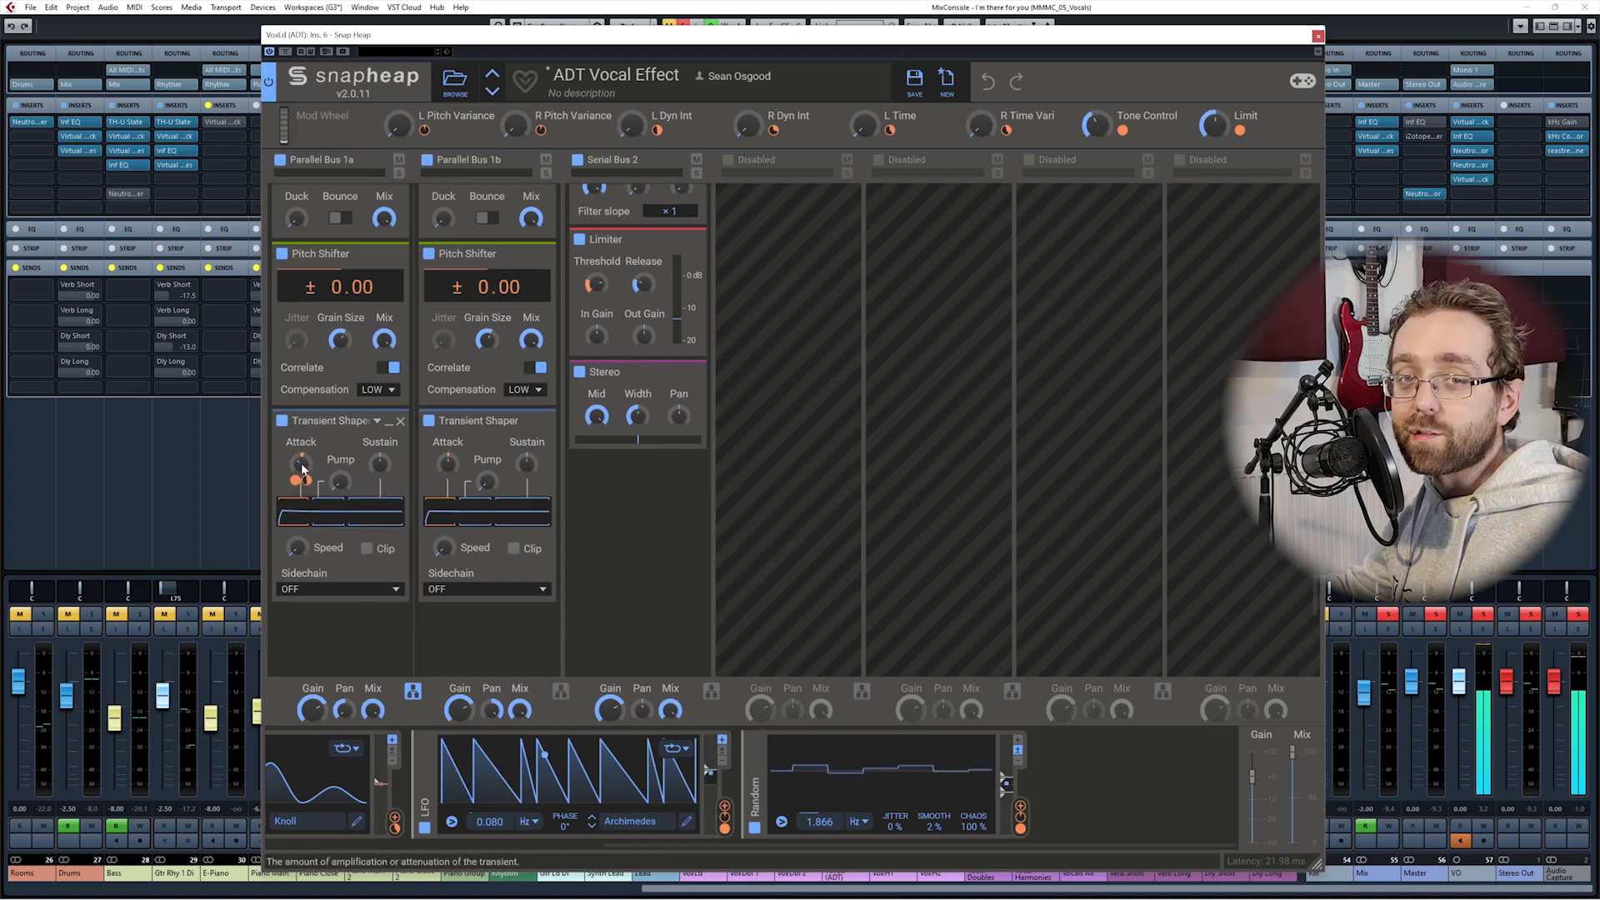
{"action": "mouse_move", "coordinate": [294, 484]}
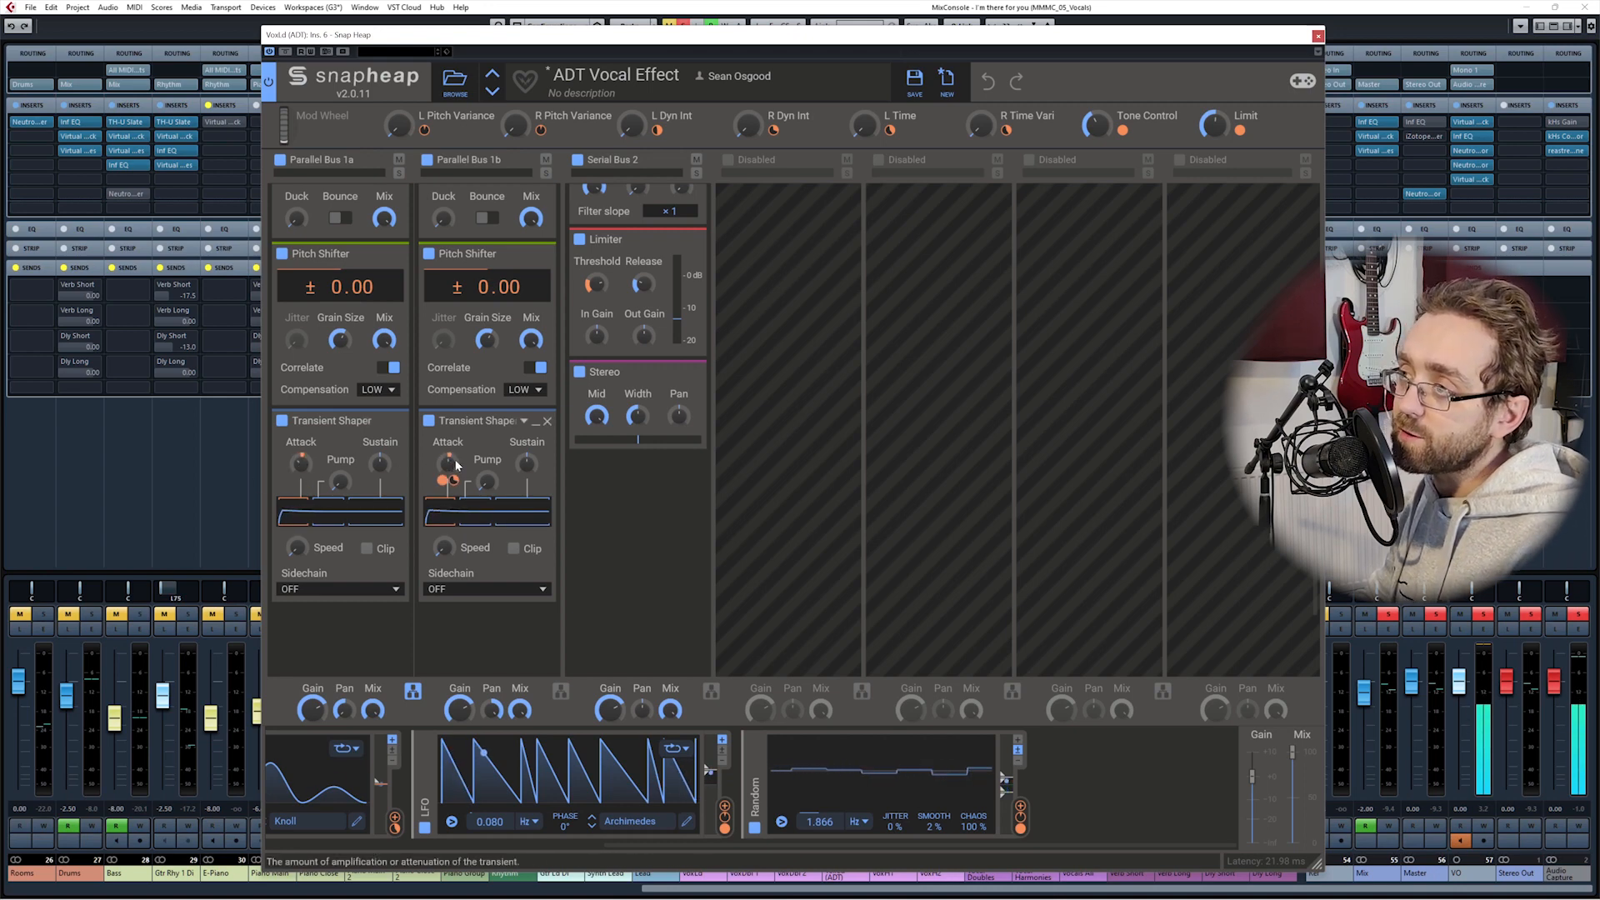
{"action": "left_click", "coordinate": [300, 464]}
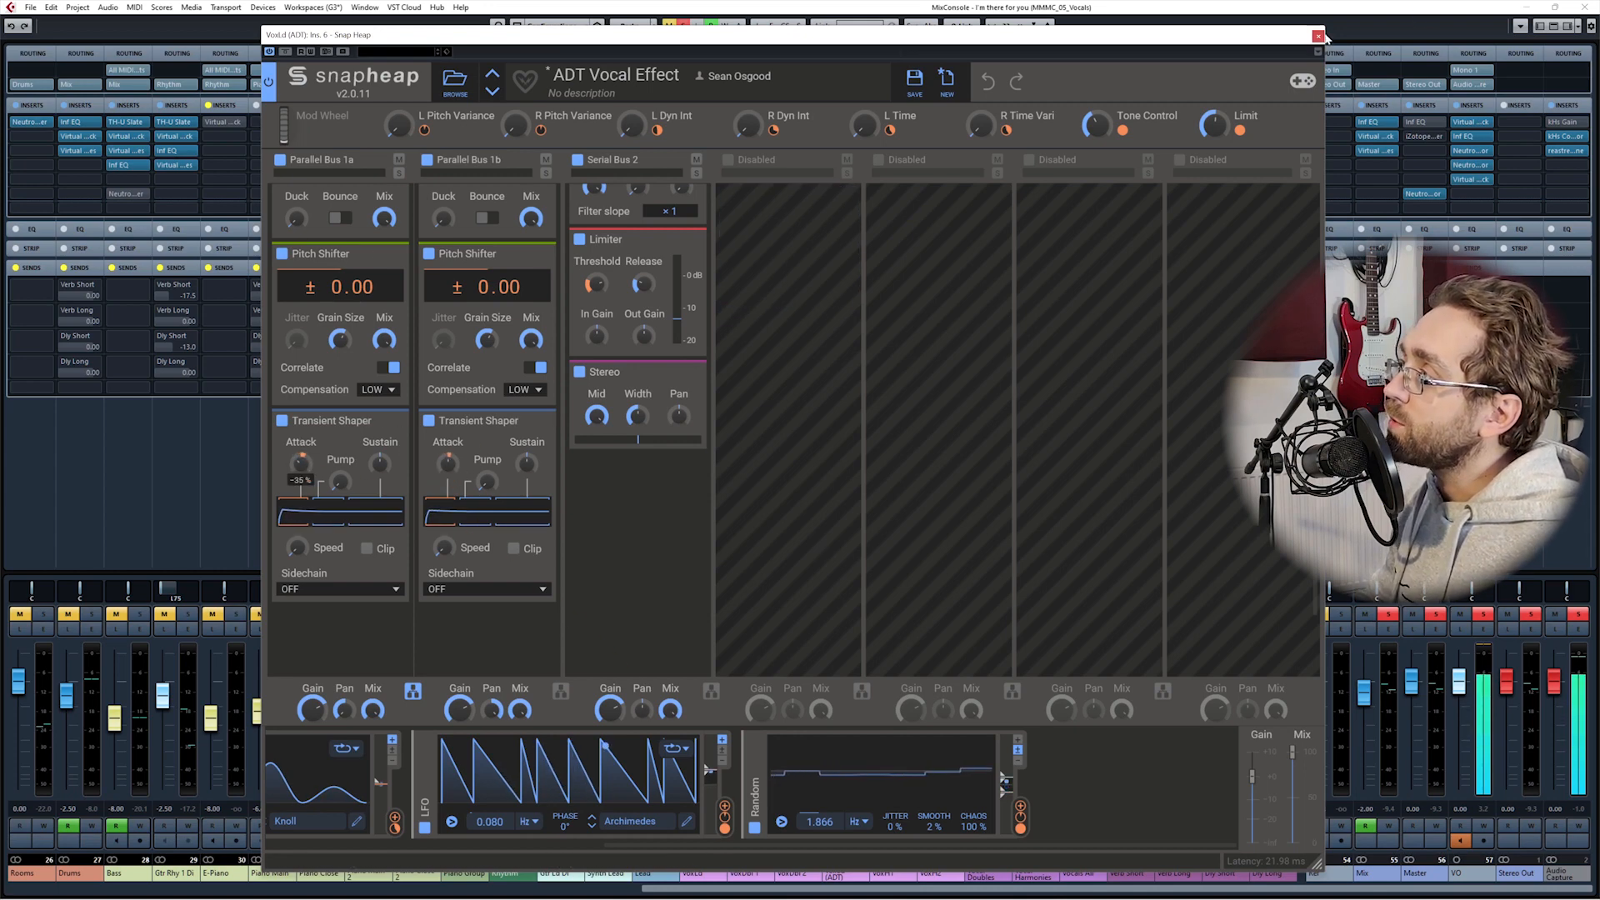
Close the Snap Heap window and select the VoxDbl 1 and VoxDbl 2 channels together
{"action": "left_click_drag", "start_coordinate": [433, 33], "coordinate": [464, 10]}
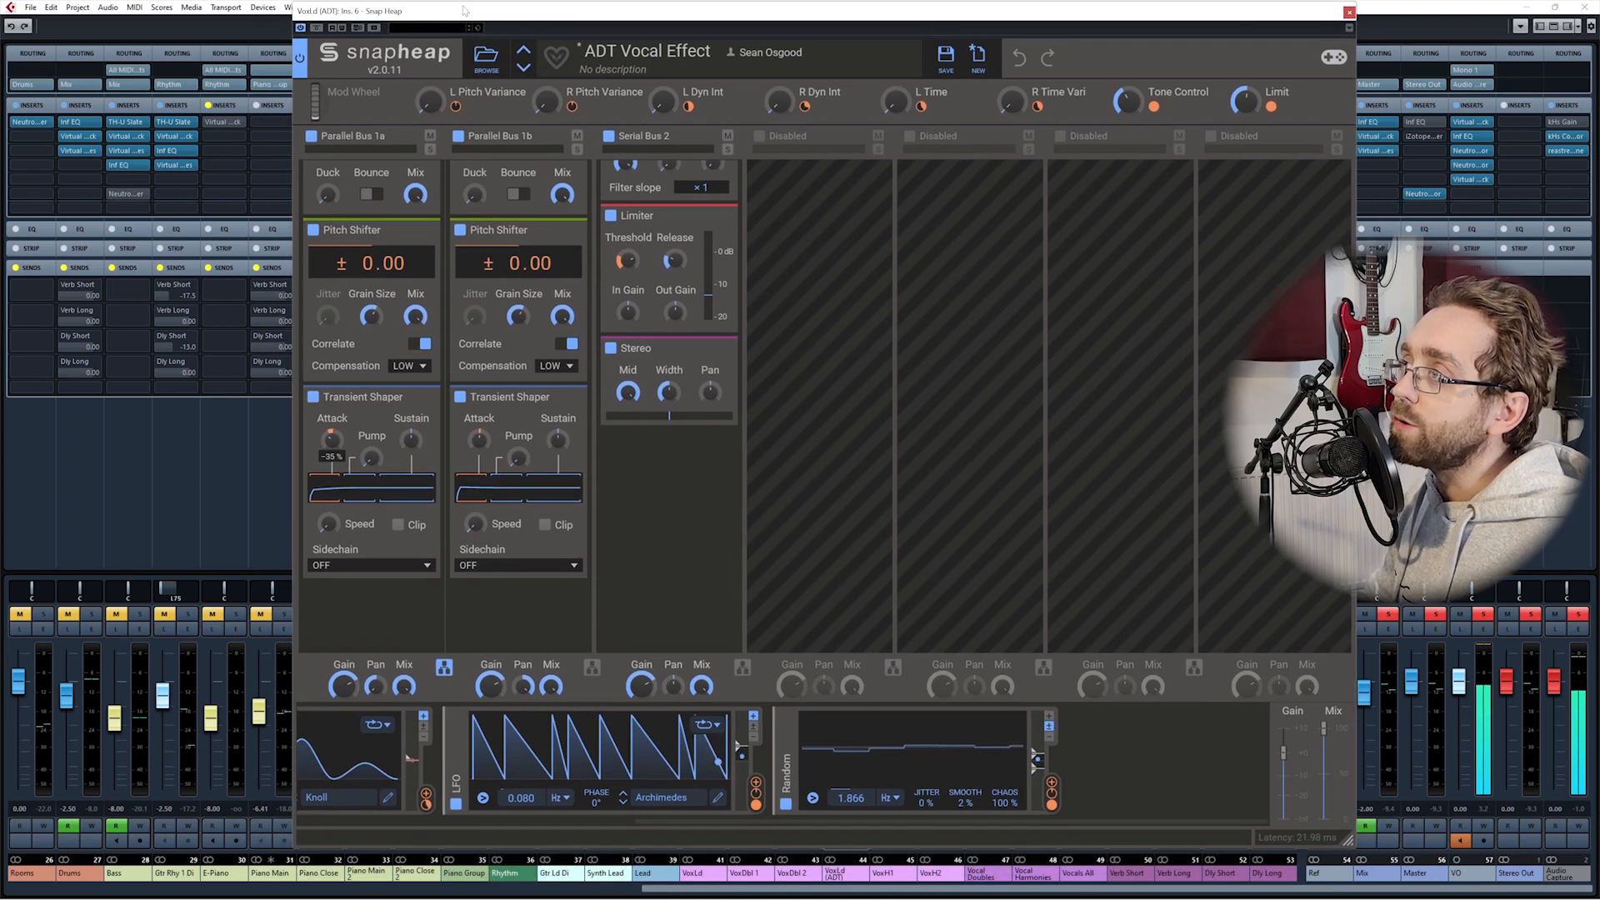
{"action": "left_click", "coordinate": [1349, 12]}
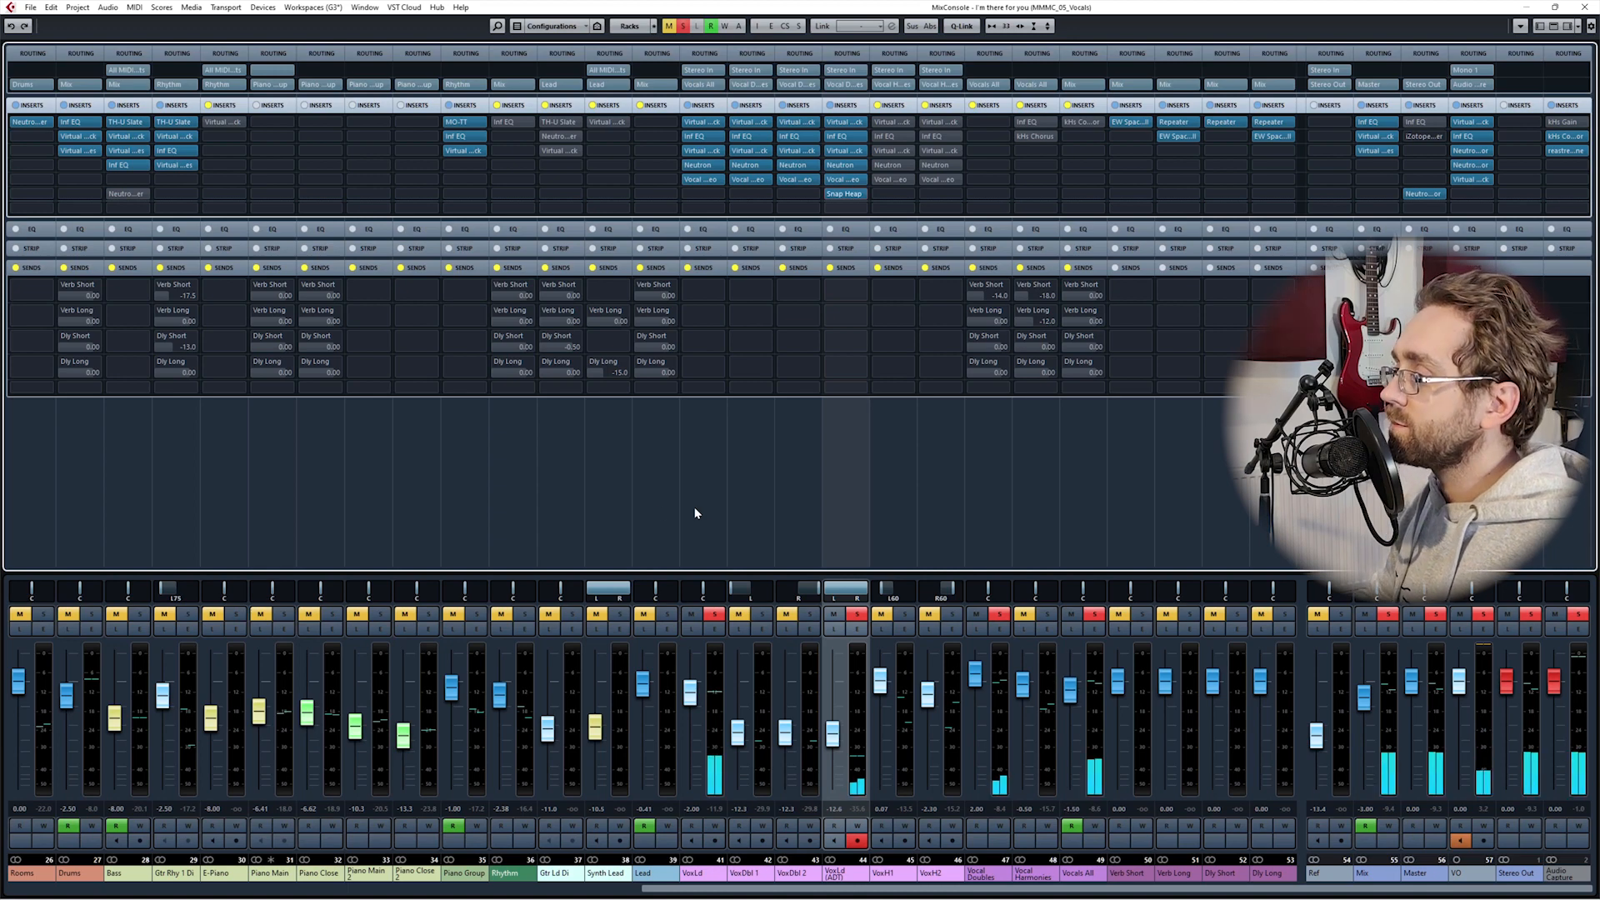
{"action": "left_click", "coordinate": [758, 534]}
{"action": "left_click", "coordinate": [798, 530], "text": "ctrl"}
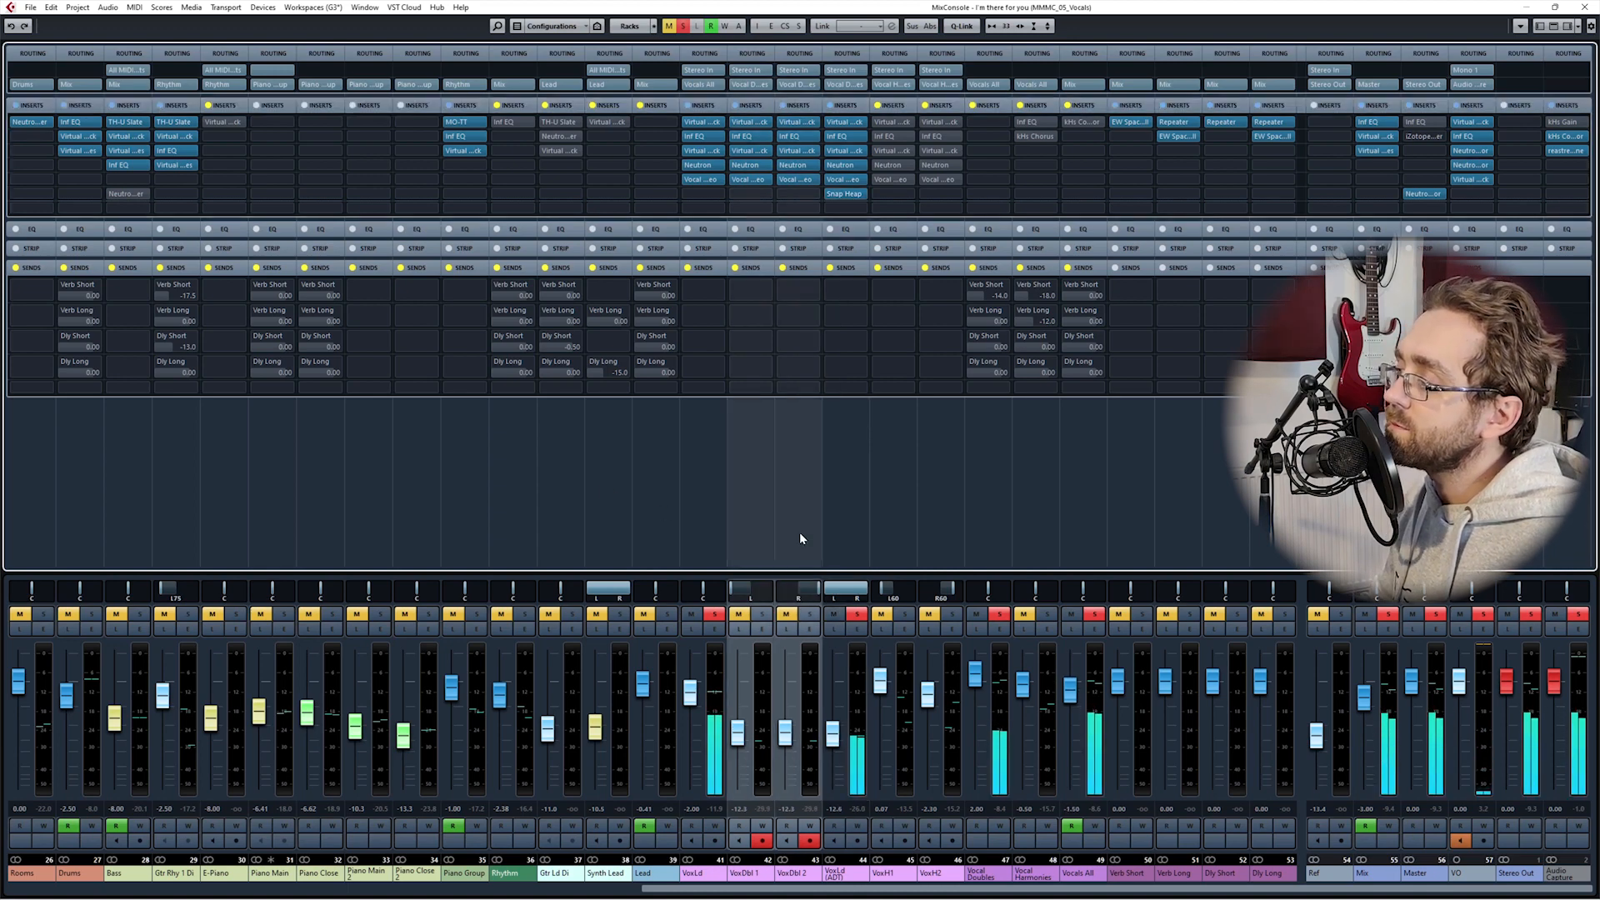
Select the VoxLd (ADT) channel and reopen its Snap Heap insert
{"action": "left_click_drag", "start_coordinate": [833, 746], "coordinate": [832, 715]}
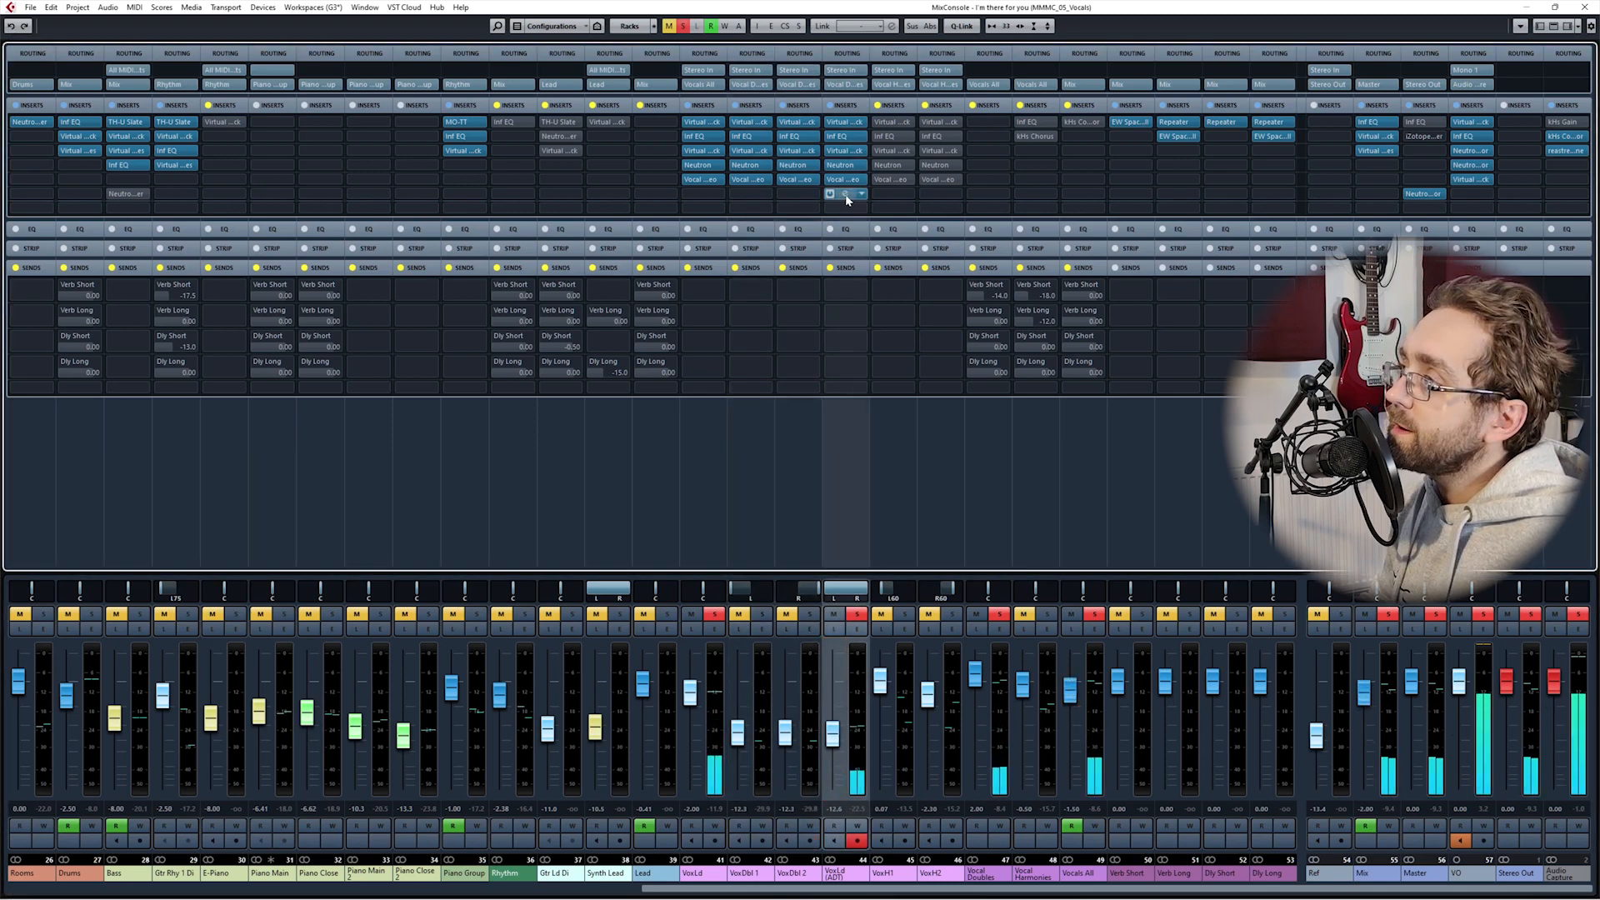
{"action": "left_click", "coordinate": [845, 193]}
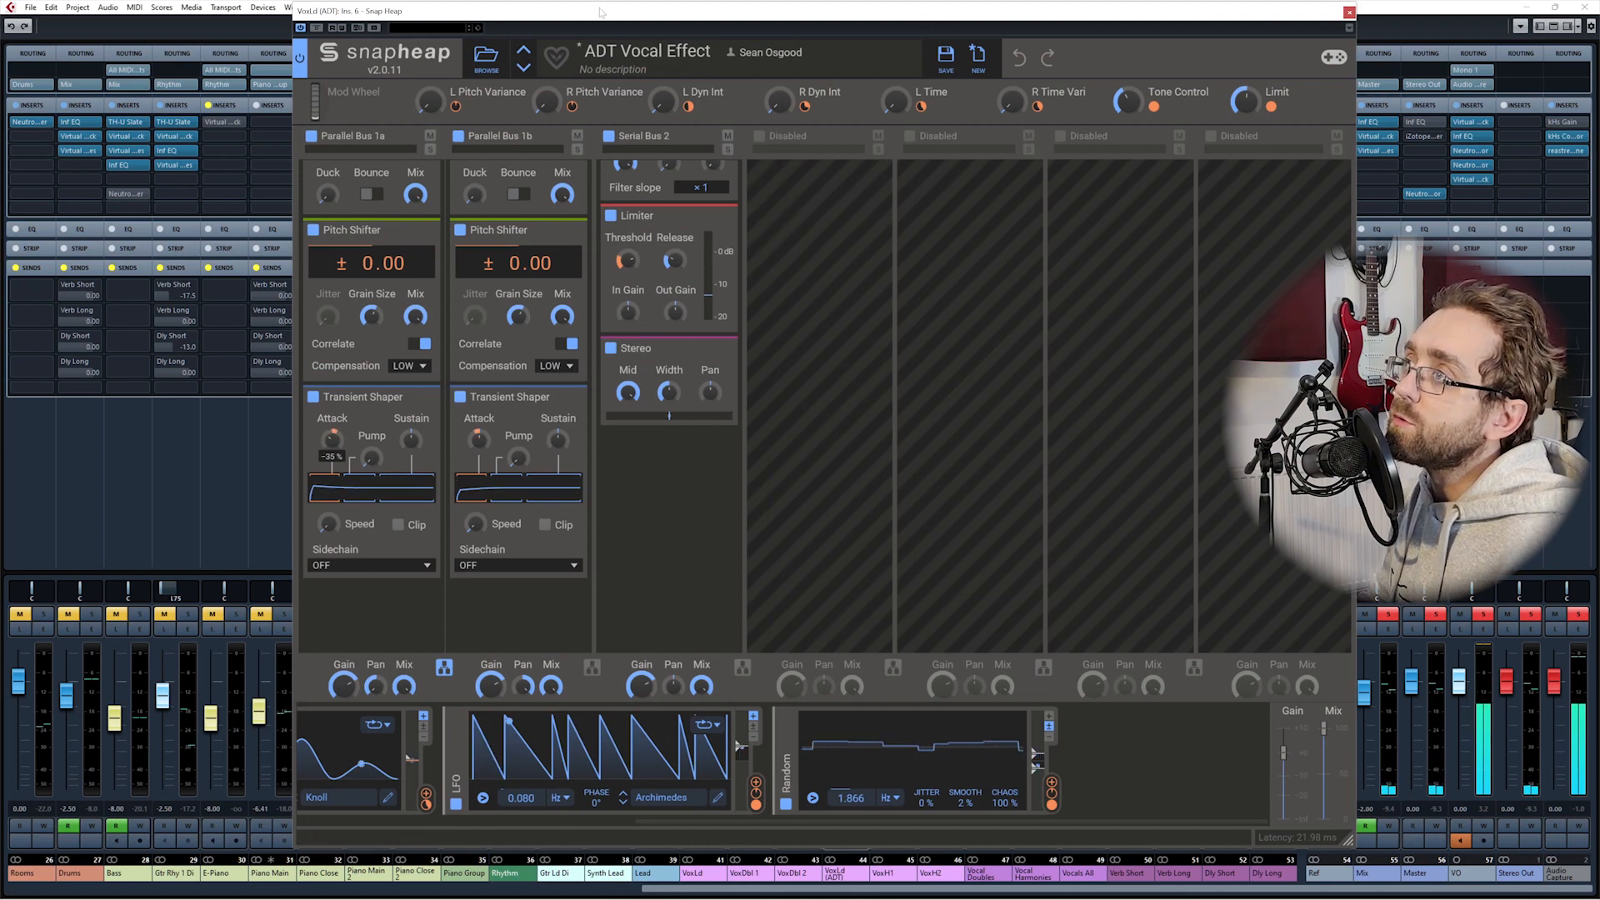
{"action": "left_click_drag", "start_coordinate": [600, 10], "coordinate": [589, 38]}
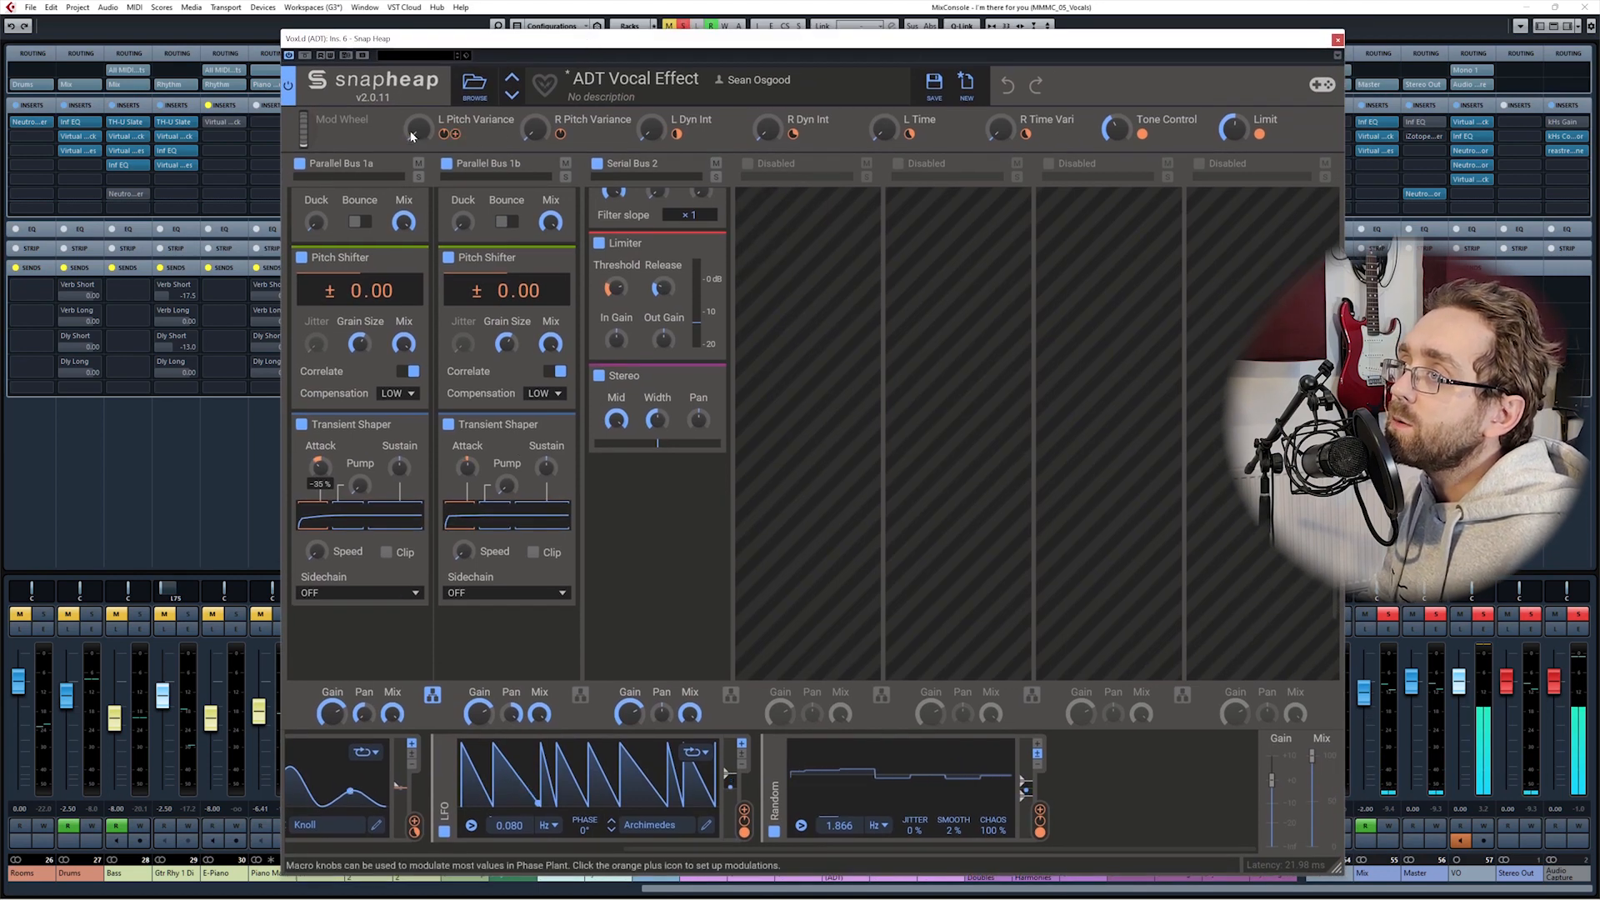
Try out the L Pitch Variance macro and return it to 0%
{"action": "left_click_drag", "start_coordinate": [411, 136], "coordinate": [411, 129]}
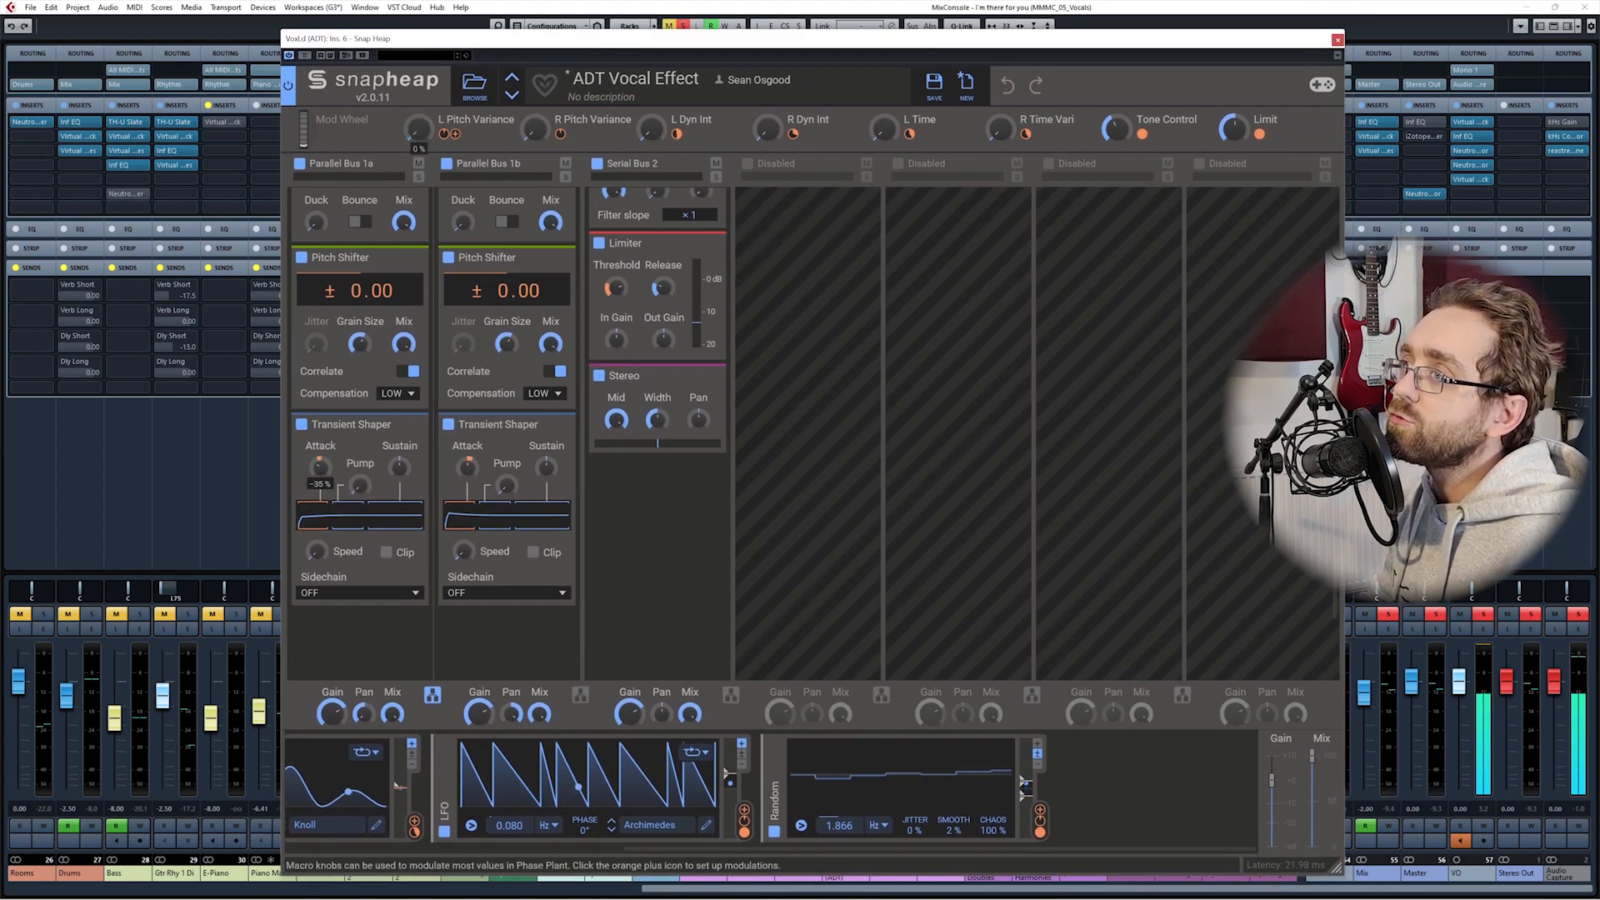
{"action": "scroll", "coordinate": [1016, 407], "scroll_direction": "up", "scroll_amount": 3}
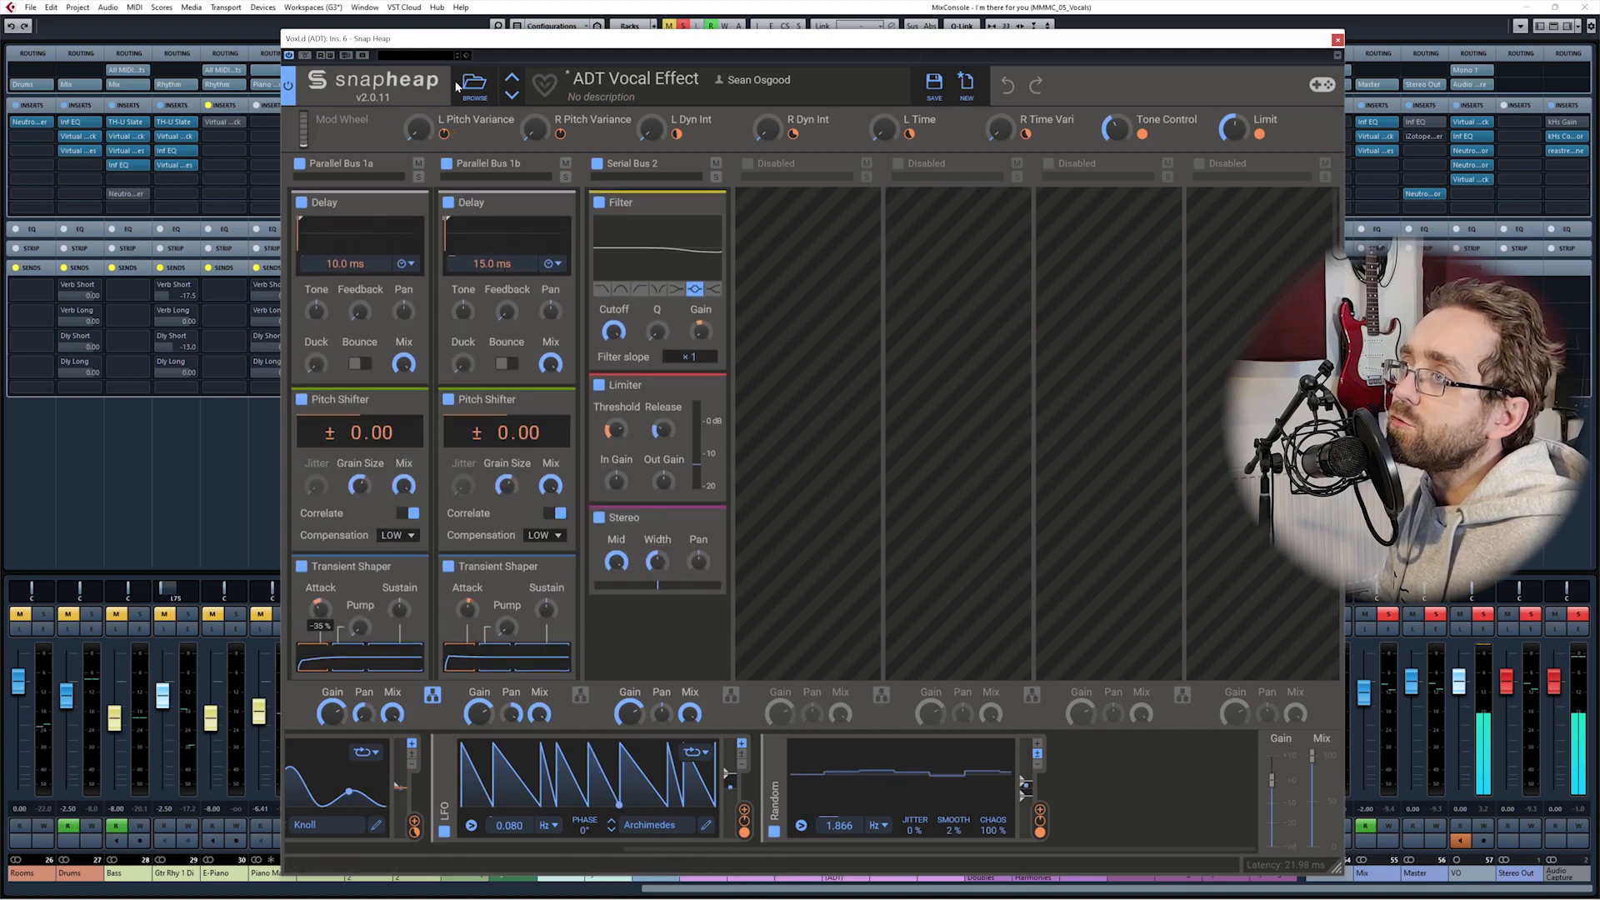
{"action": "left_click_drag", "start_coordinate": [418, 129], "coordinate": [417, 171]}
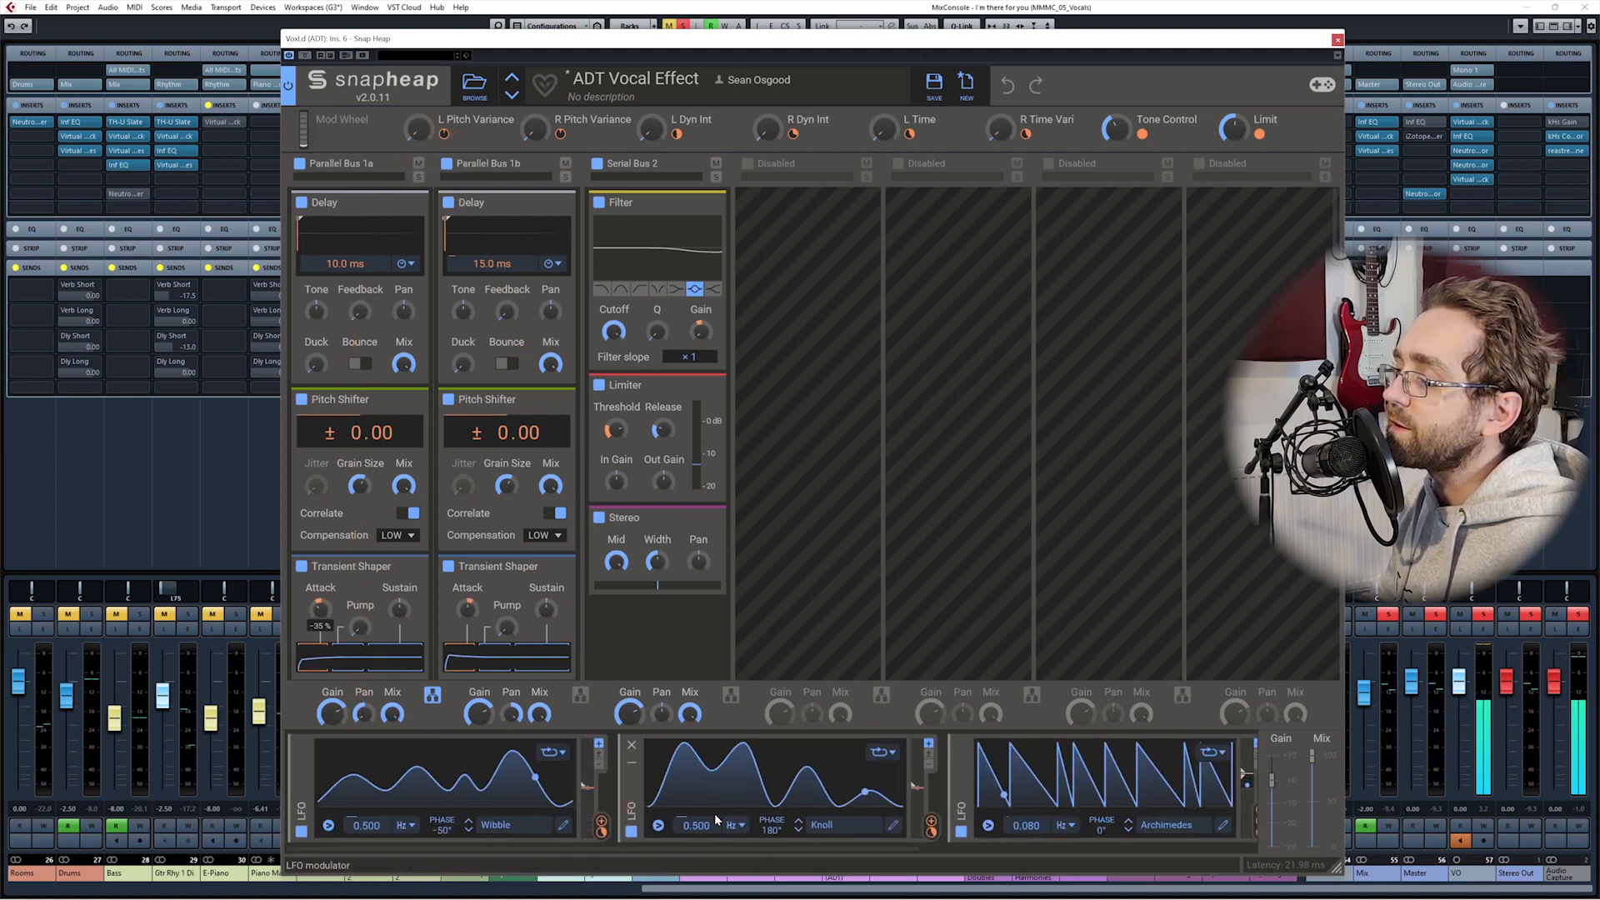
{"action": "left_click_drag", "start_coordinate": [418, 133], "coordinate": [418, 167]}
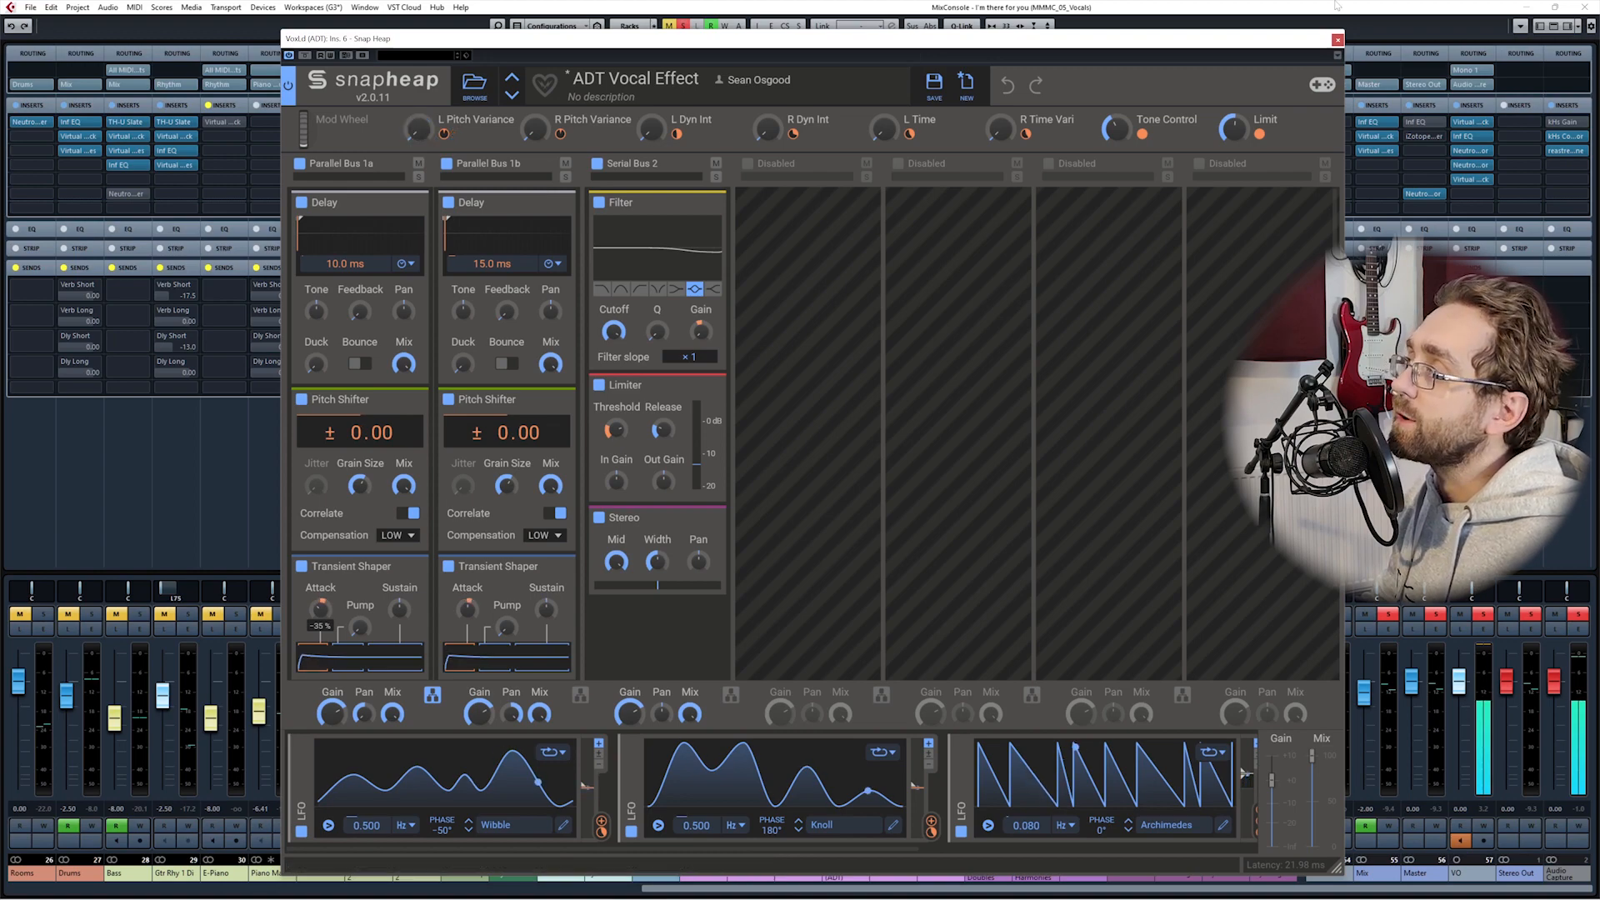
Close and reopen Snap Heap on VoxLd (ADT), trying L Pitch Variance at about 66% before turning it back to zero
{"action": "left_click", "coordinate": [1337, 40]}
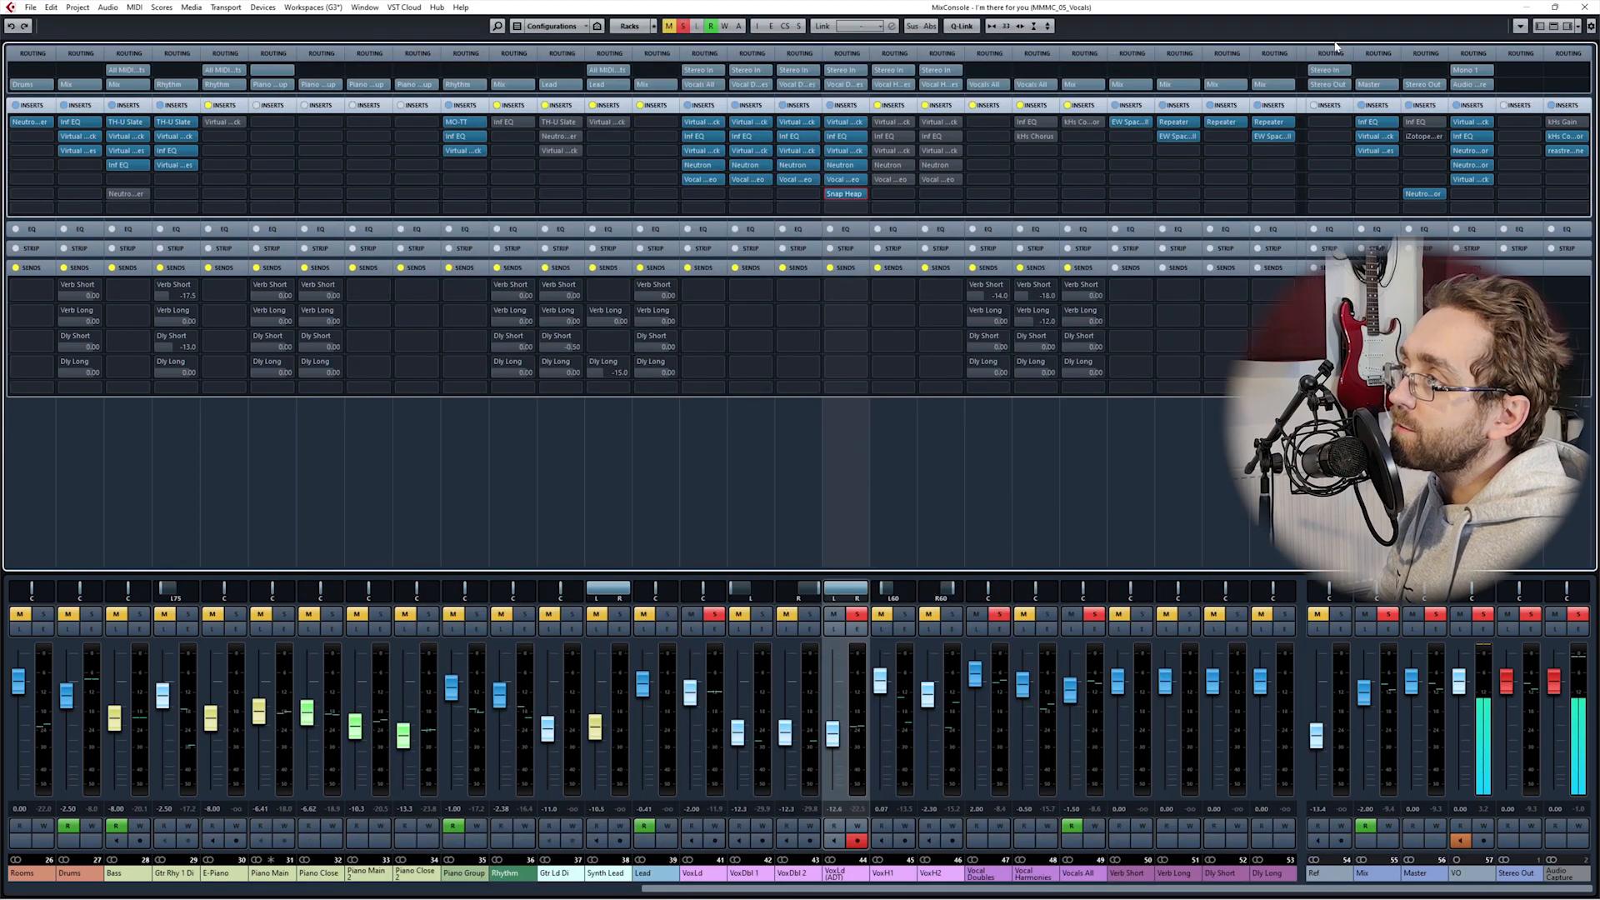
{"action": "left_click", "coordinate": [845, 194]}
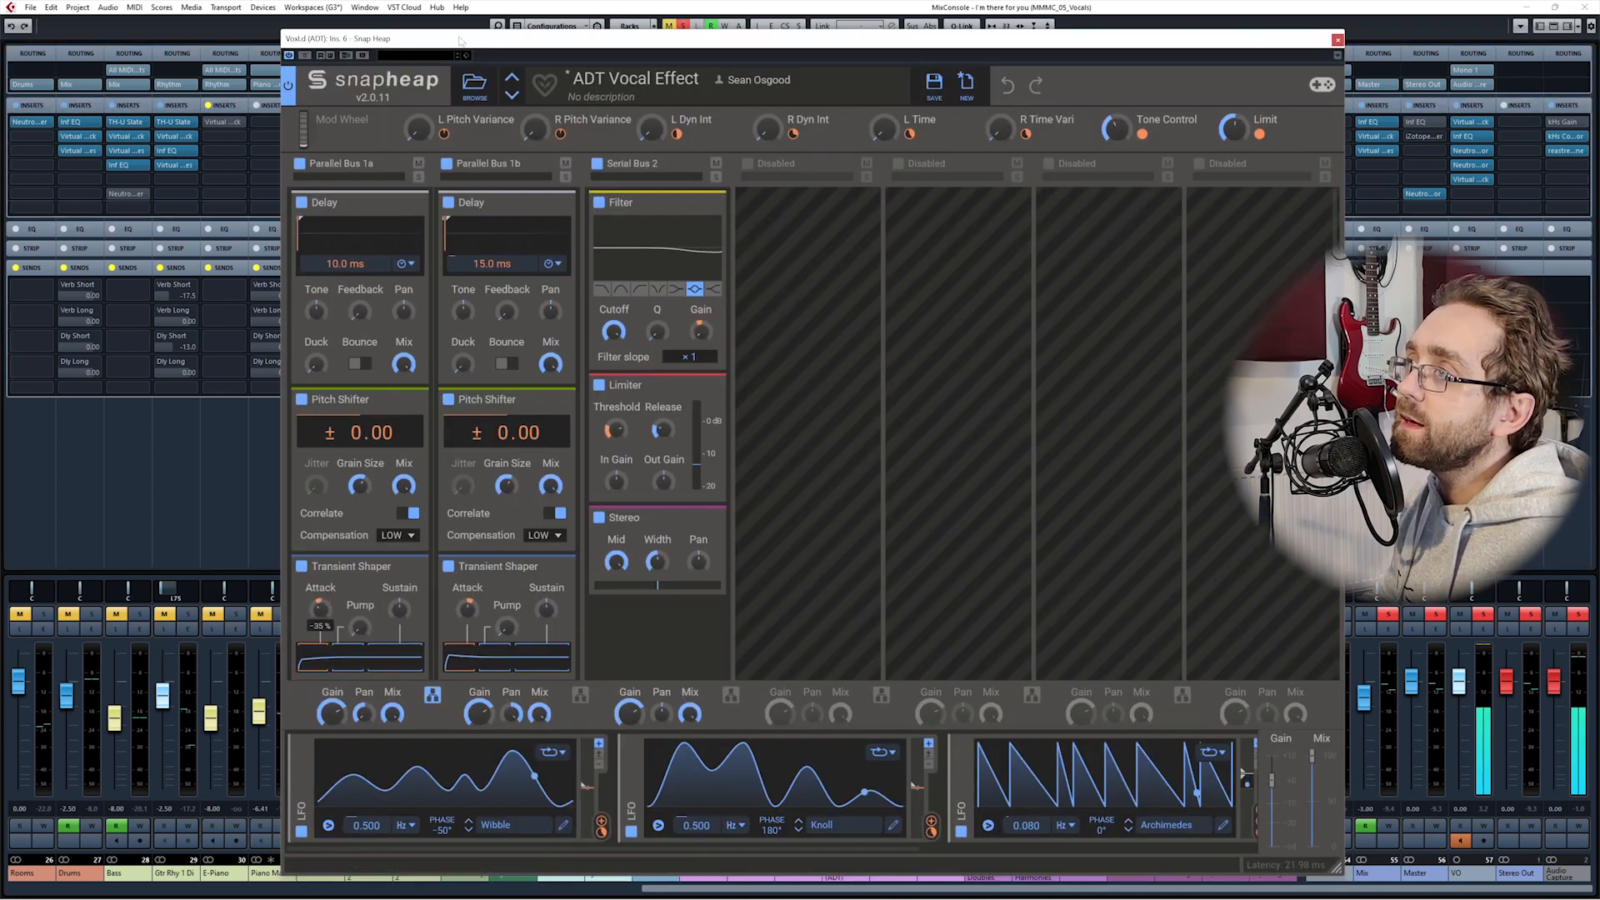
{"action": "left_click_drag", "start_coordinate": [459, 41], "coordinate": [428, 19]}
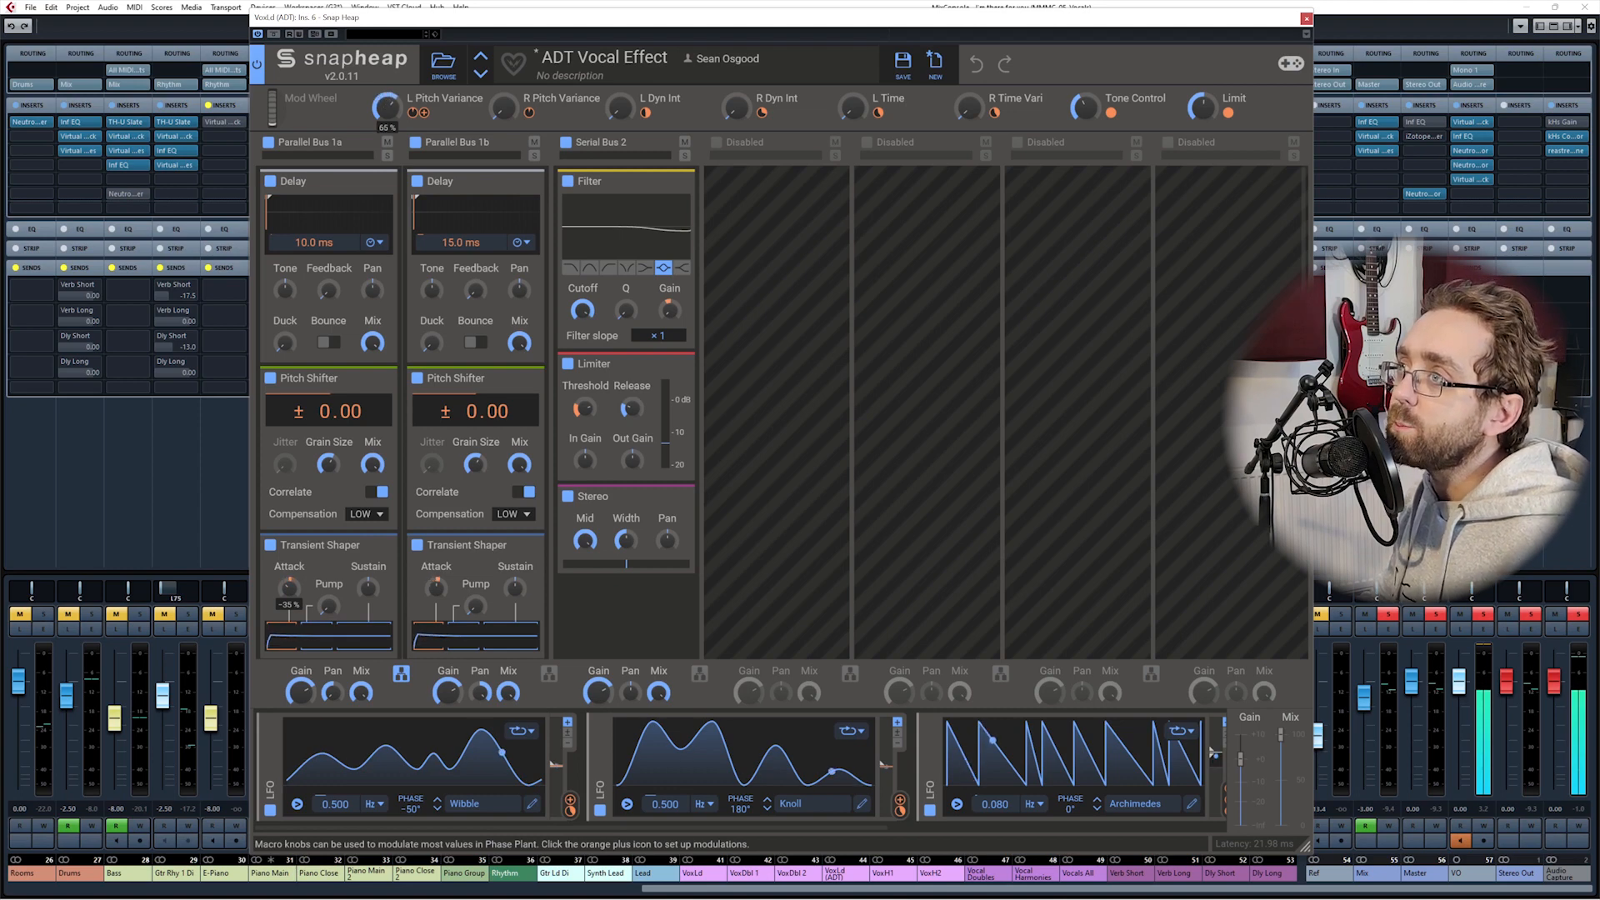
{"action": "left_click_drag", "start_coordinate": [387, 108], "coordinate": [387, 172]}
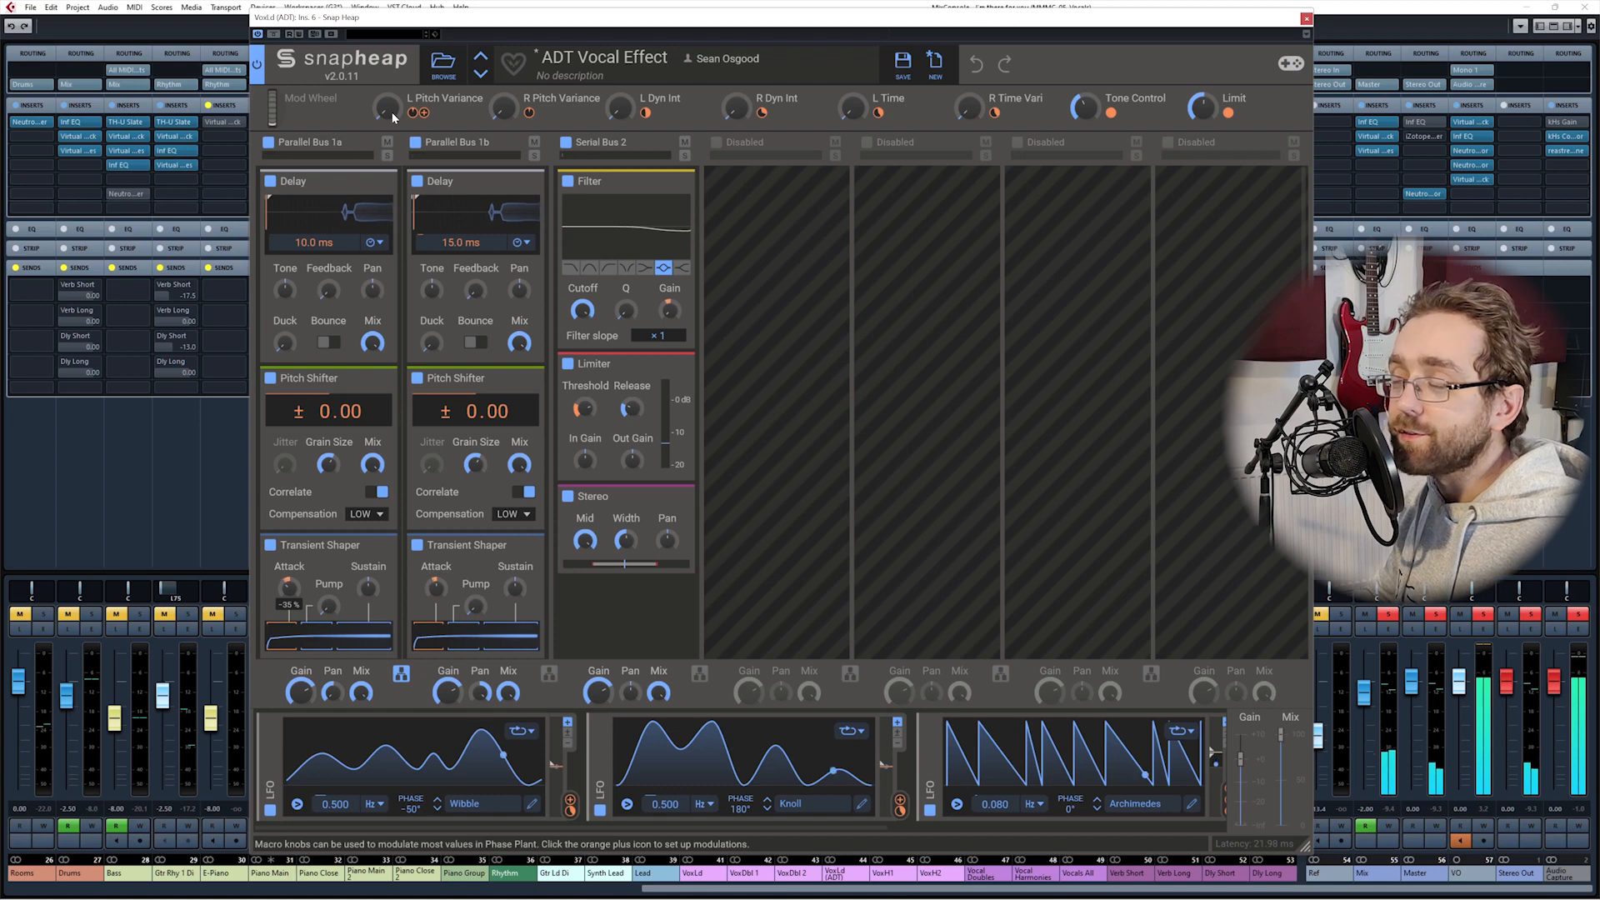
Audition the L and R Pitch Variance macros at full amount and turn both back down to zero
{"action": "left_click_drag", "start_coordinate": [501, 115], "coordinate": [502, 42]}
{"action": "left_click_drag", "start_coordinate": [389, 114], "coordinate": [388, 42]}
{"action": "mouse_move", "coordinate": [531, 115]}
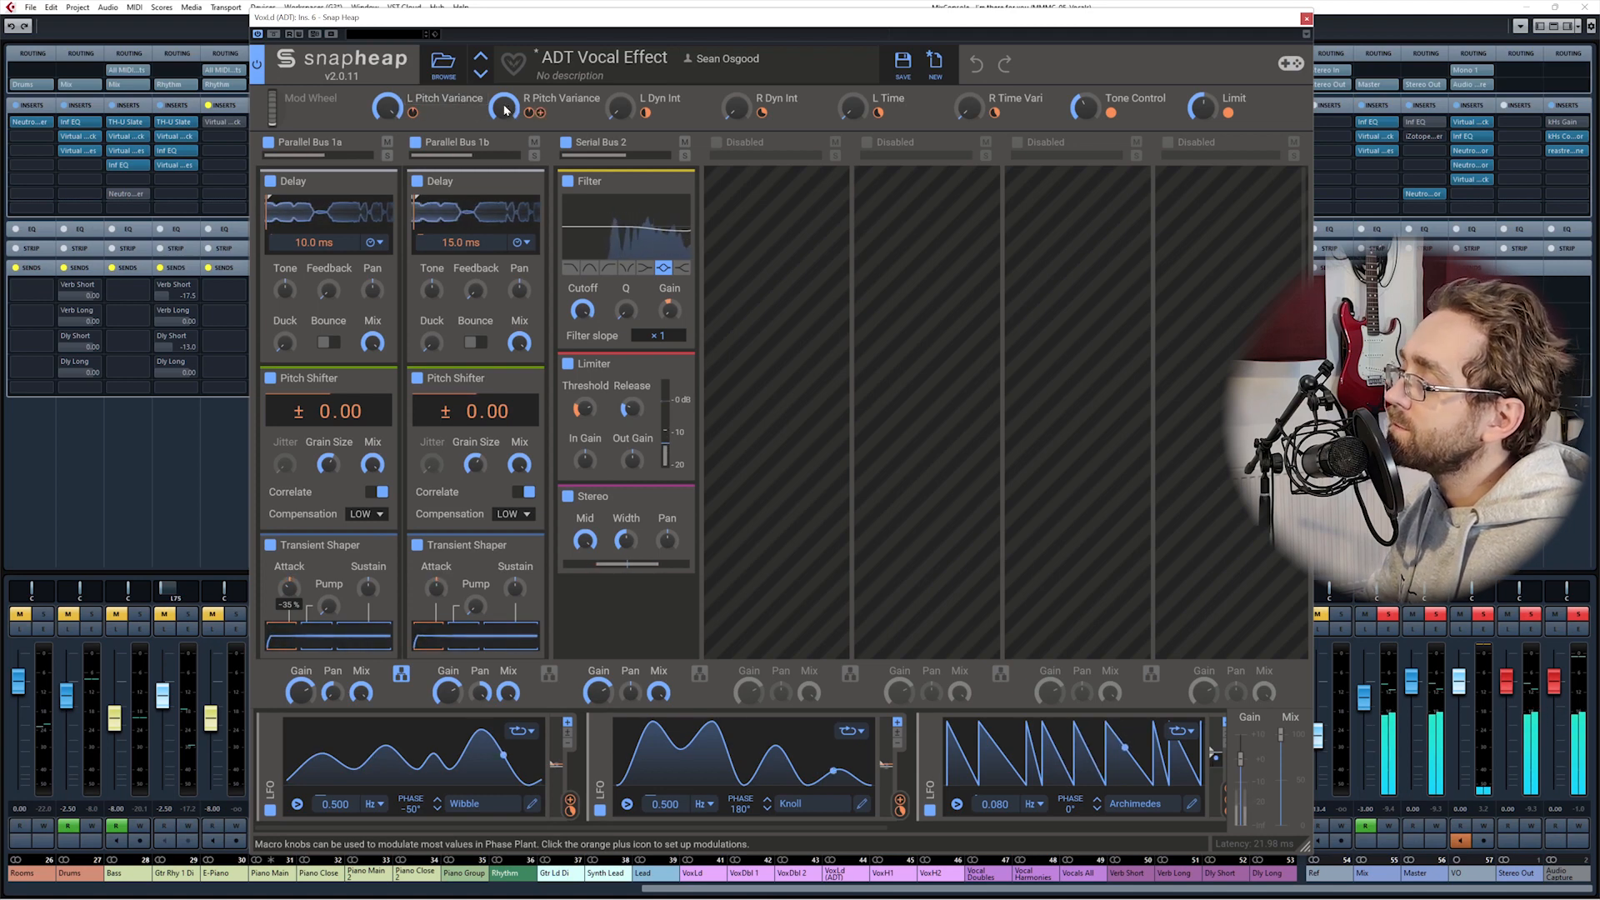
{"action": "left_click_drag", "start_coordinate": [504, 109], "coordinate": [504, 134]}
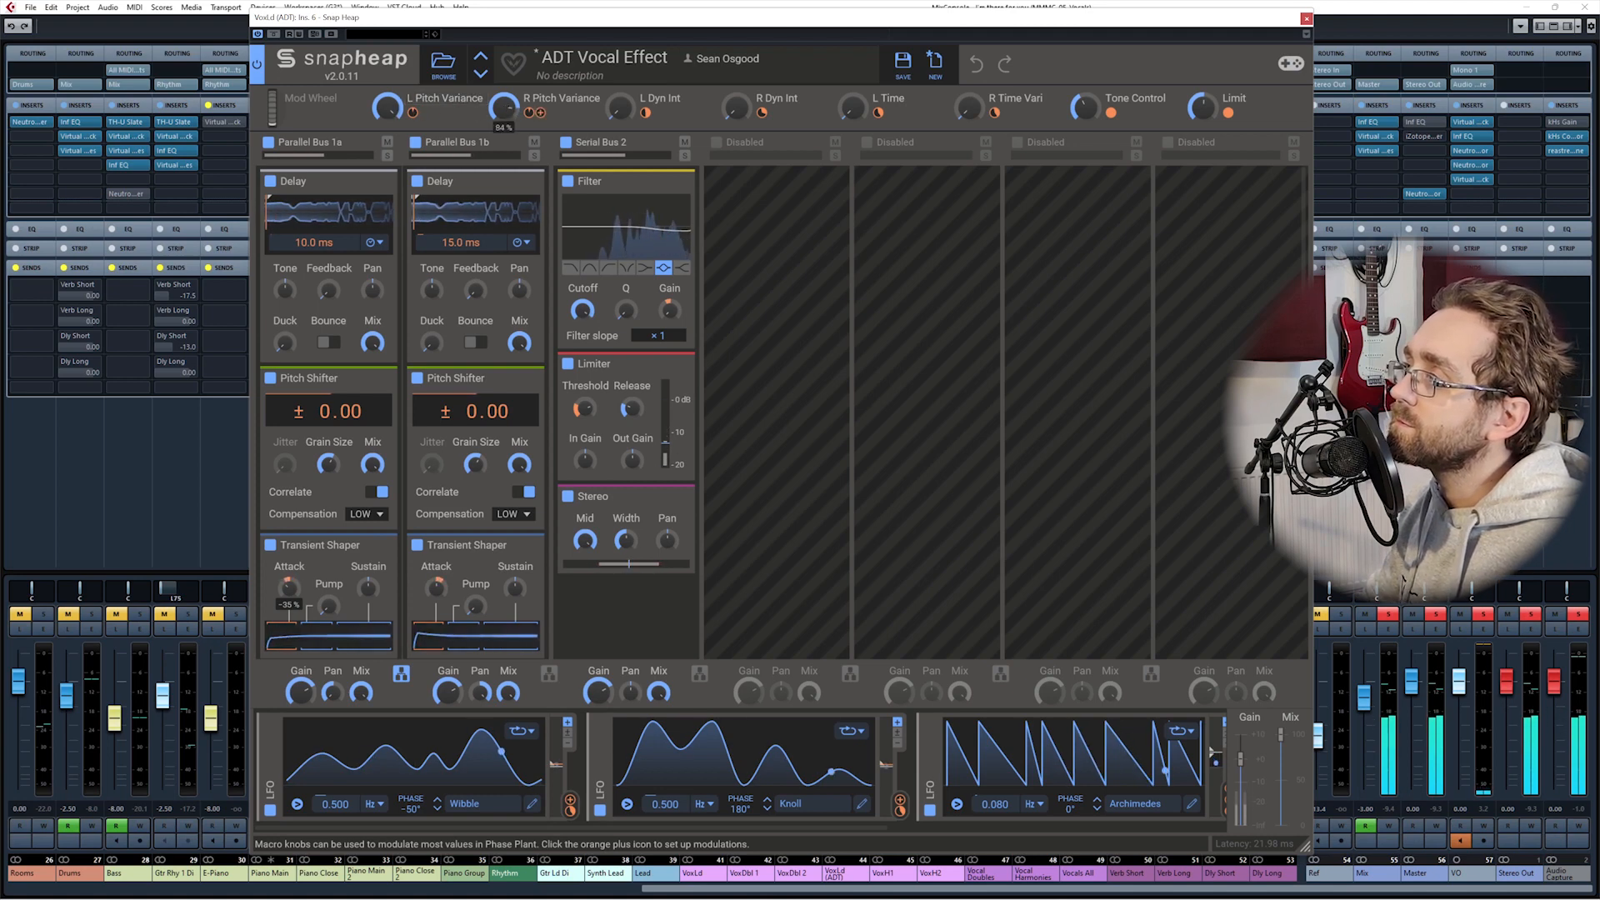
{"action": "left_click_drag", "start_coordinate": [375, 120], "coordinate": [375, 208]}
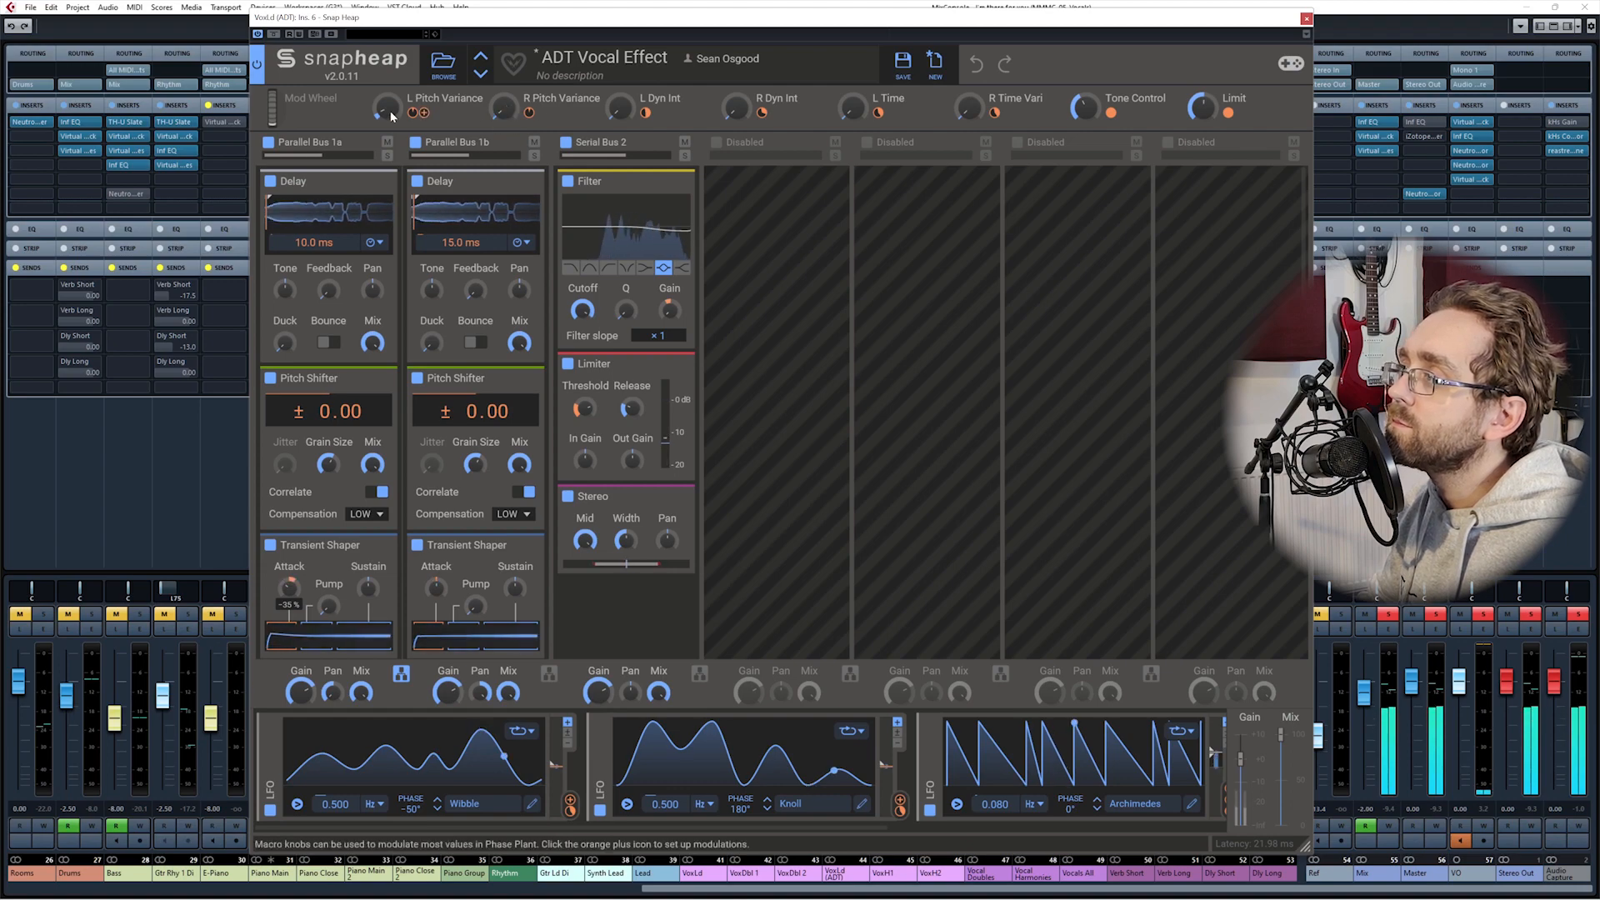
{"action": "left_click_drag", "start_coordinate": [1168, 23], "coordinate": [1239, 51]}
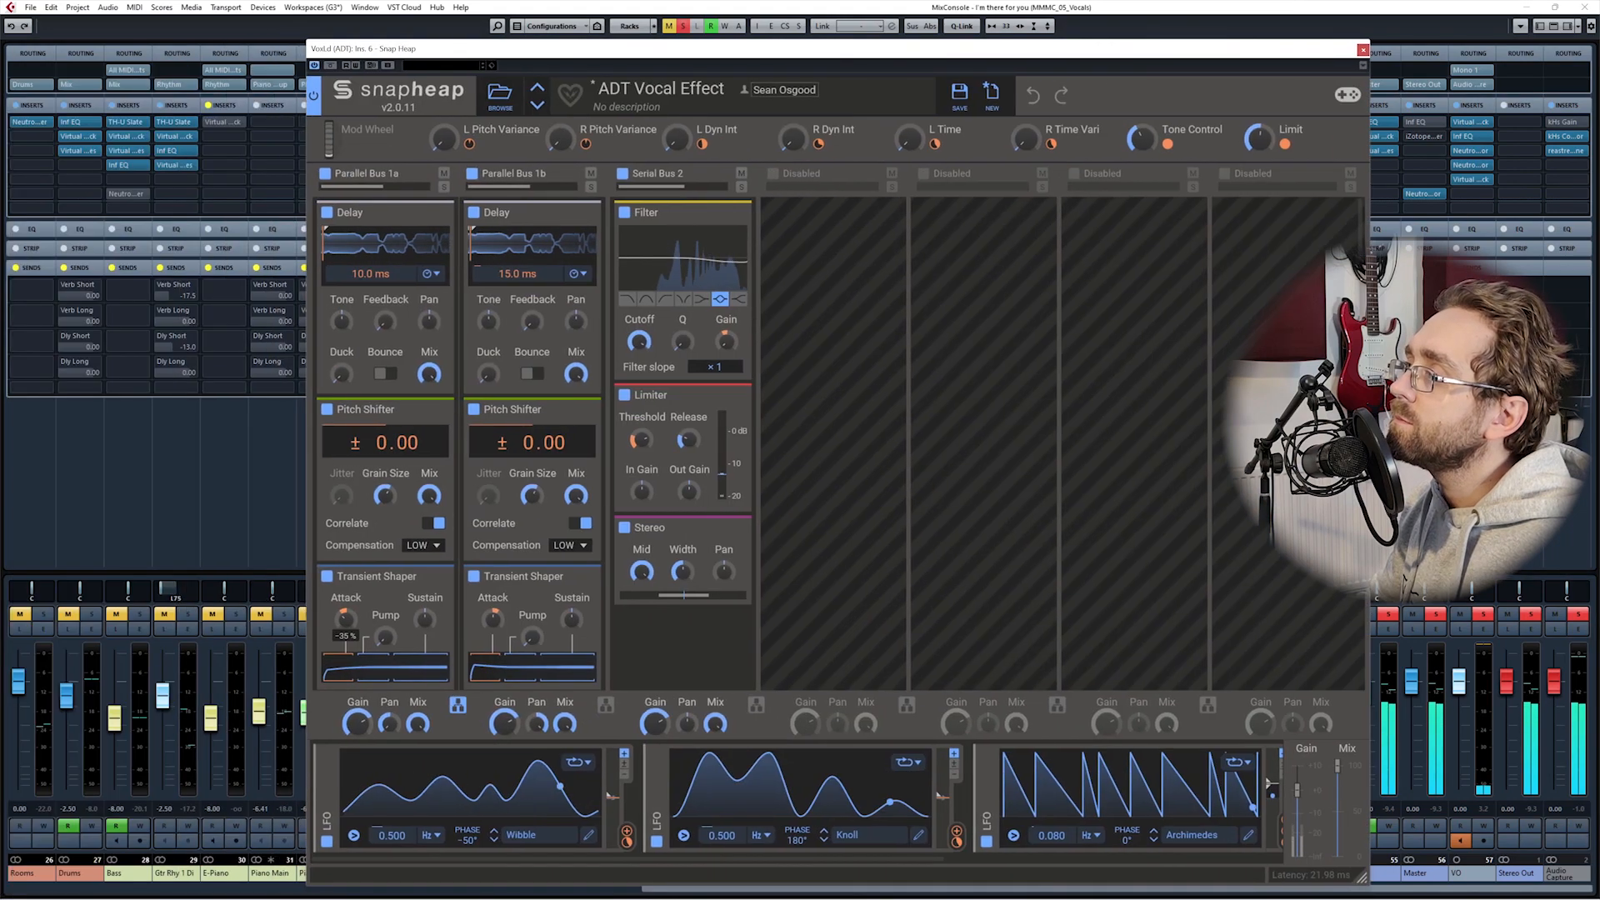
{"action": "left_click_drag", "start_coordinate": [560, 140], "coordinate": [560, 50]}
{"action": "left_click_drag", "start_coordinate": [444, 140], "coordinate": [445, 79]}
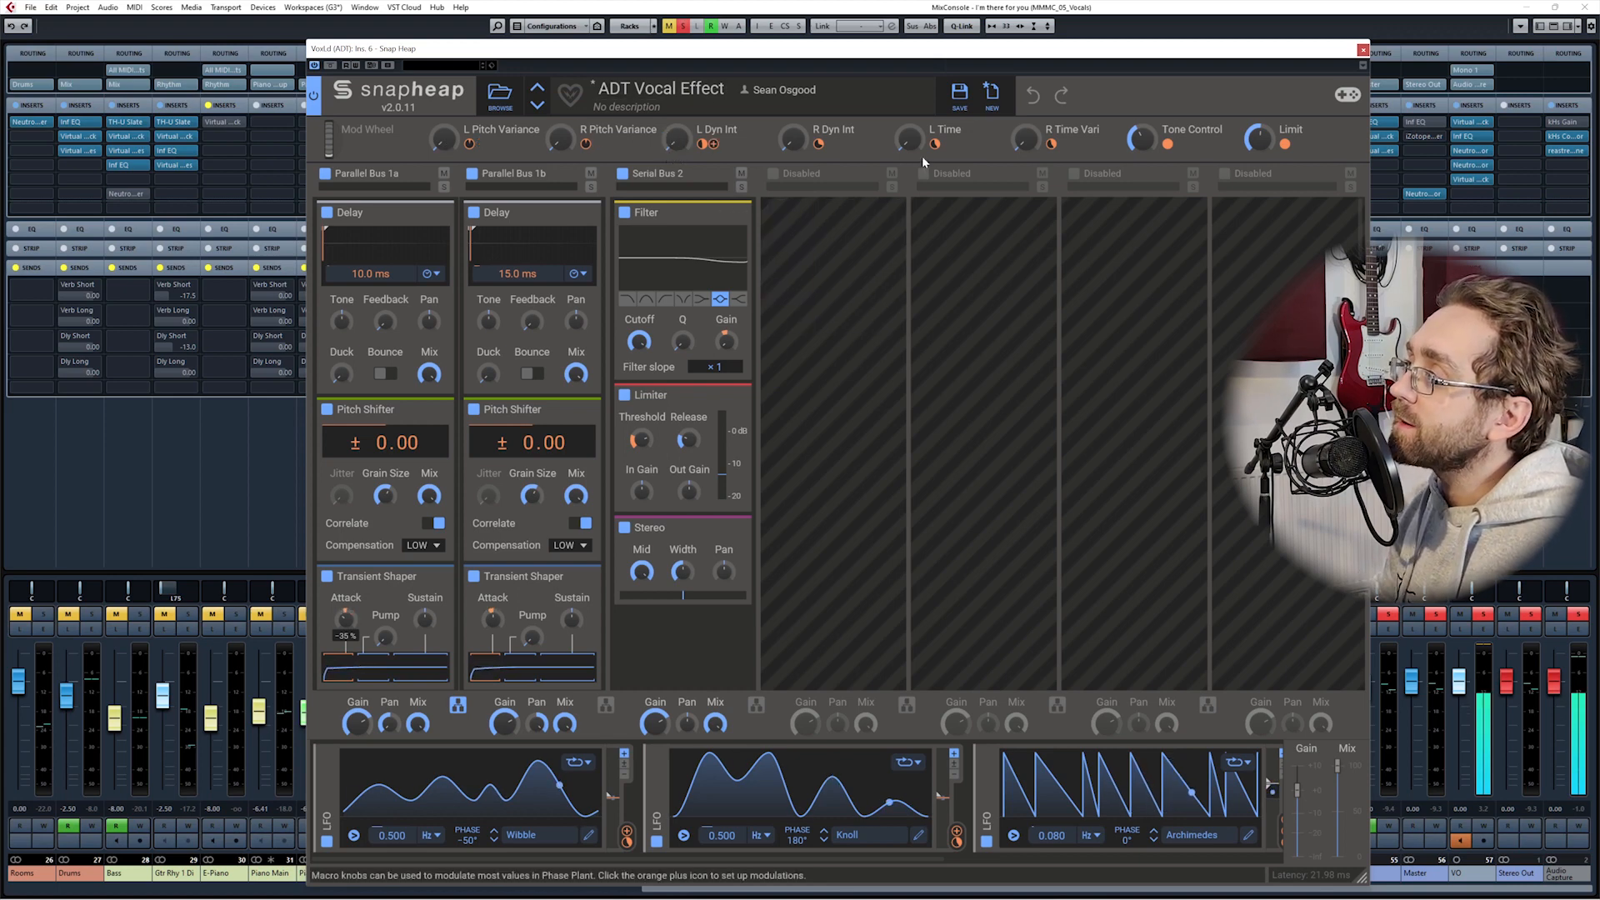
Audition the L Time macro at full amount and turn it back down to zero
{"action": "left_click_drag", "start_coordinate": [910, 139], "coordinate": [910, 55]}
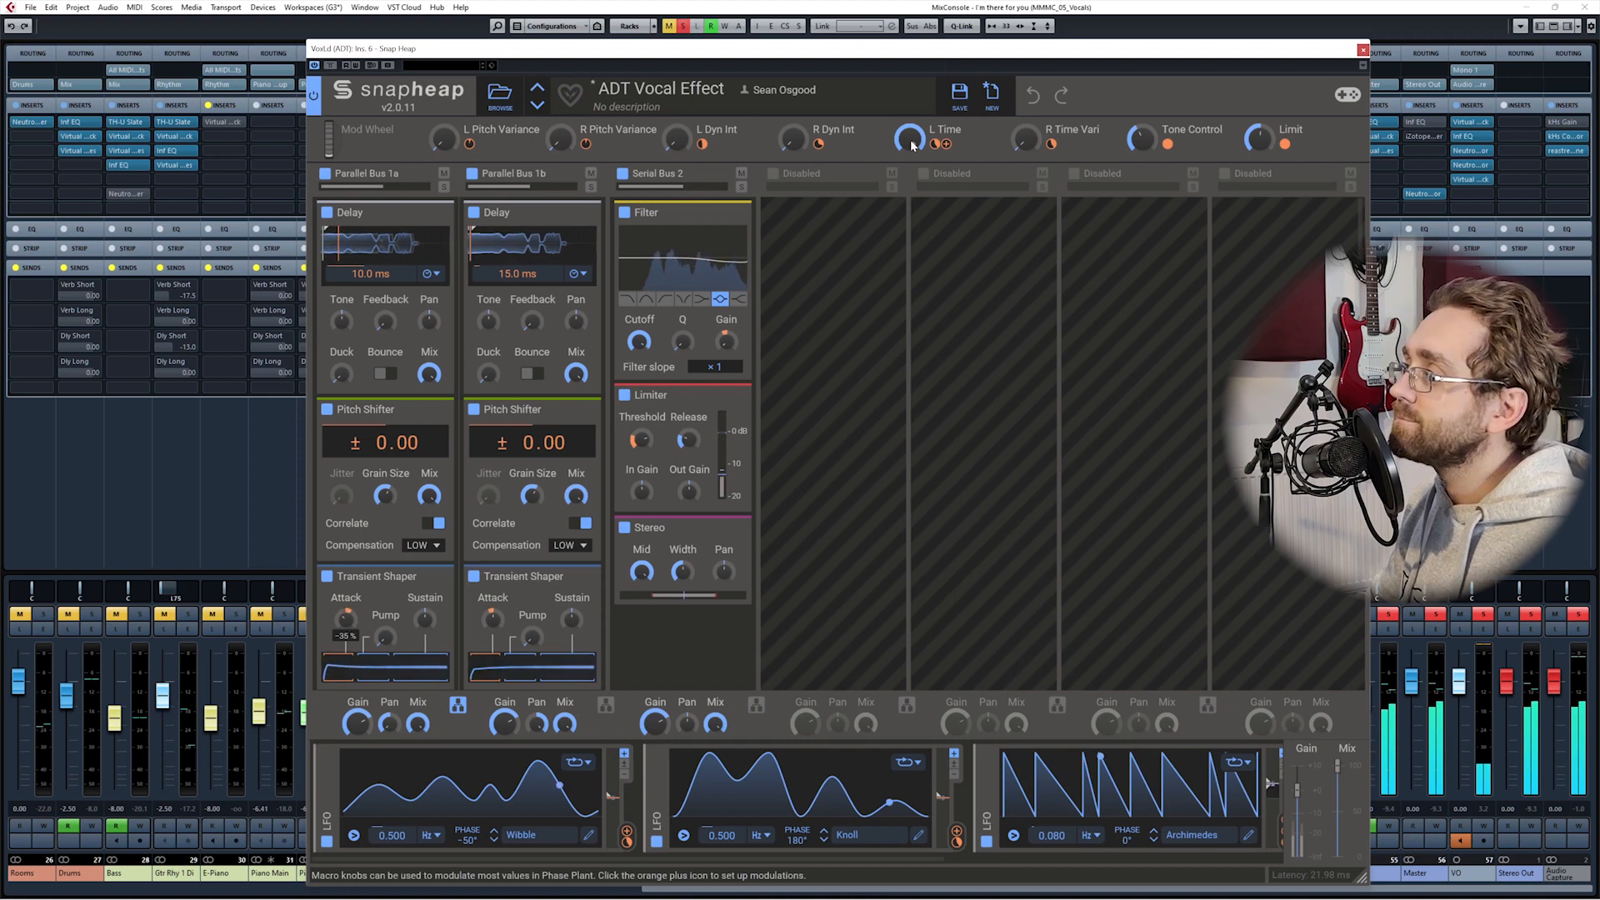
{"action": "mouse_move", "coordinate": [910, 138]}
{"action": "left_mouse_down"}
{"action": "mouse_move", "coordinate": [910, 192]}
{"action": "mouse_move", "coordinate": [908, 144]}
{"action": "left_mouse_up"}
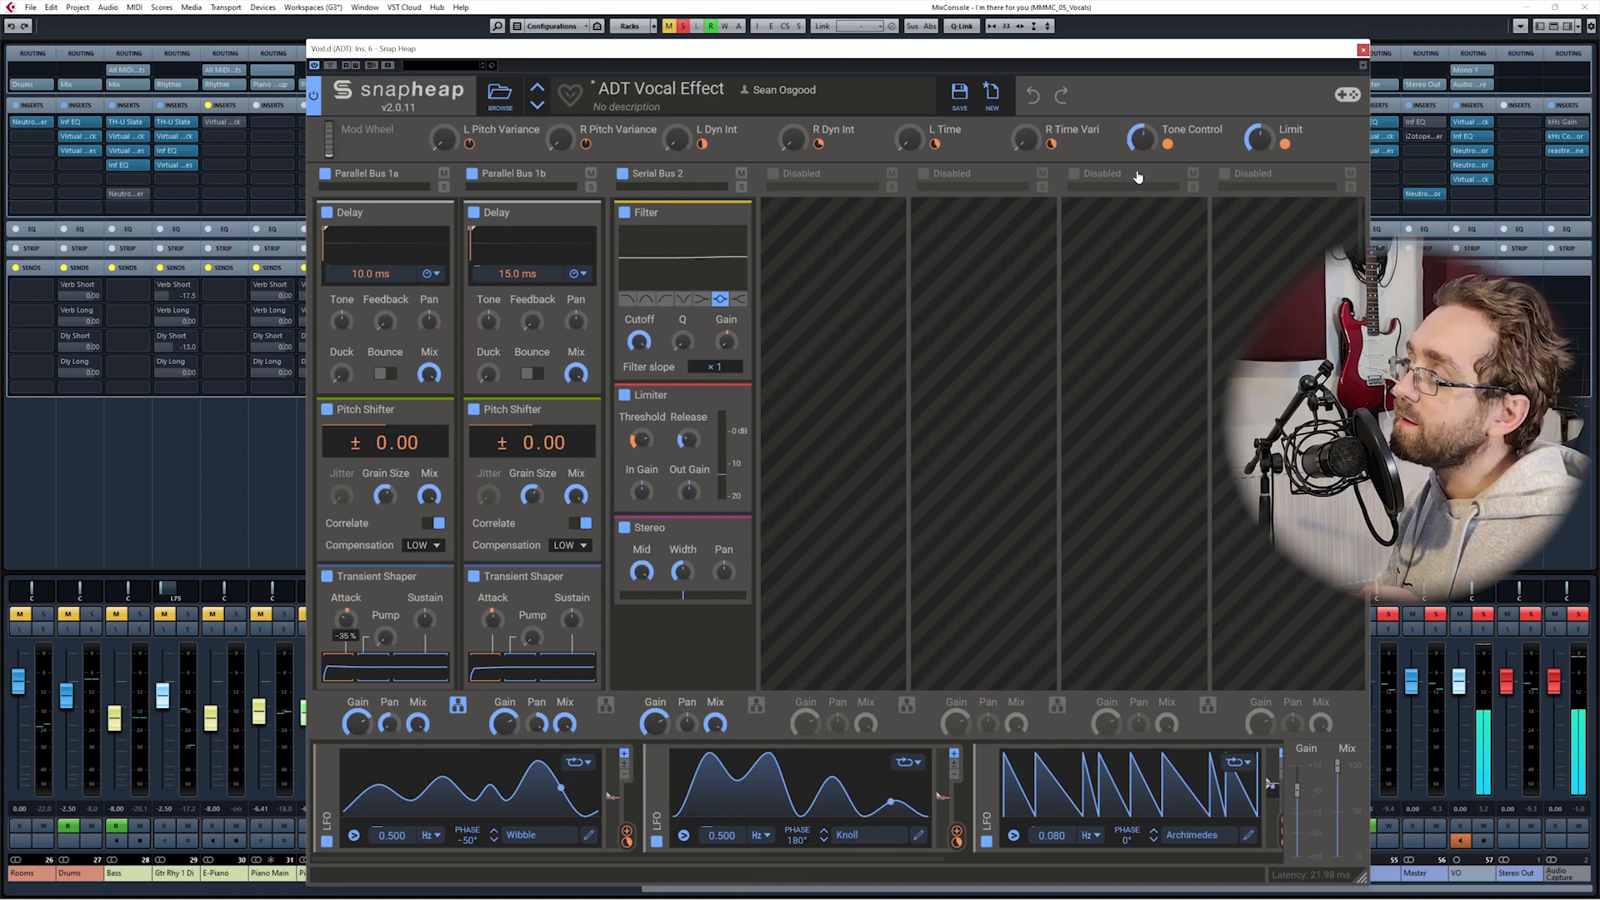
Set the Tone Control macro to 40
{"action": "right_click", "coordinate": [1148, 141]}
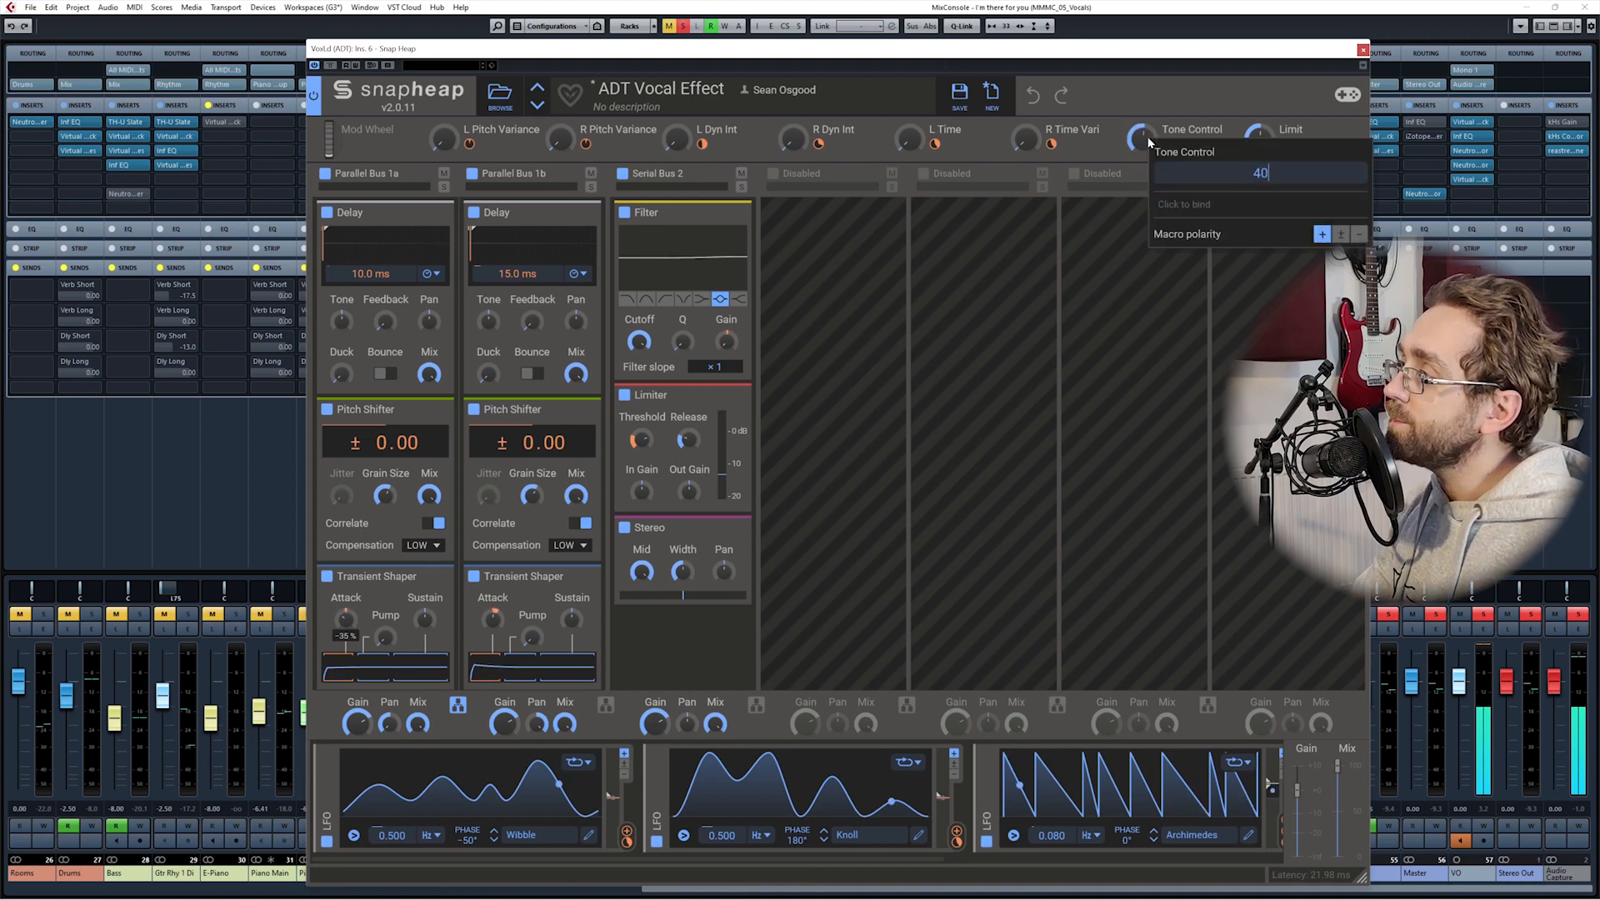
{"action": "type", "text": "40"}
{"action": "key", "text": "Return"}
{"action": "mouse_move", "coordinate": [667, 398]}
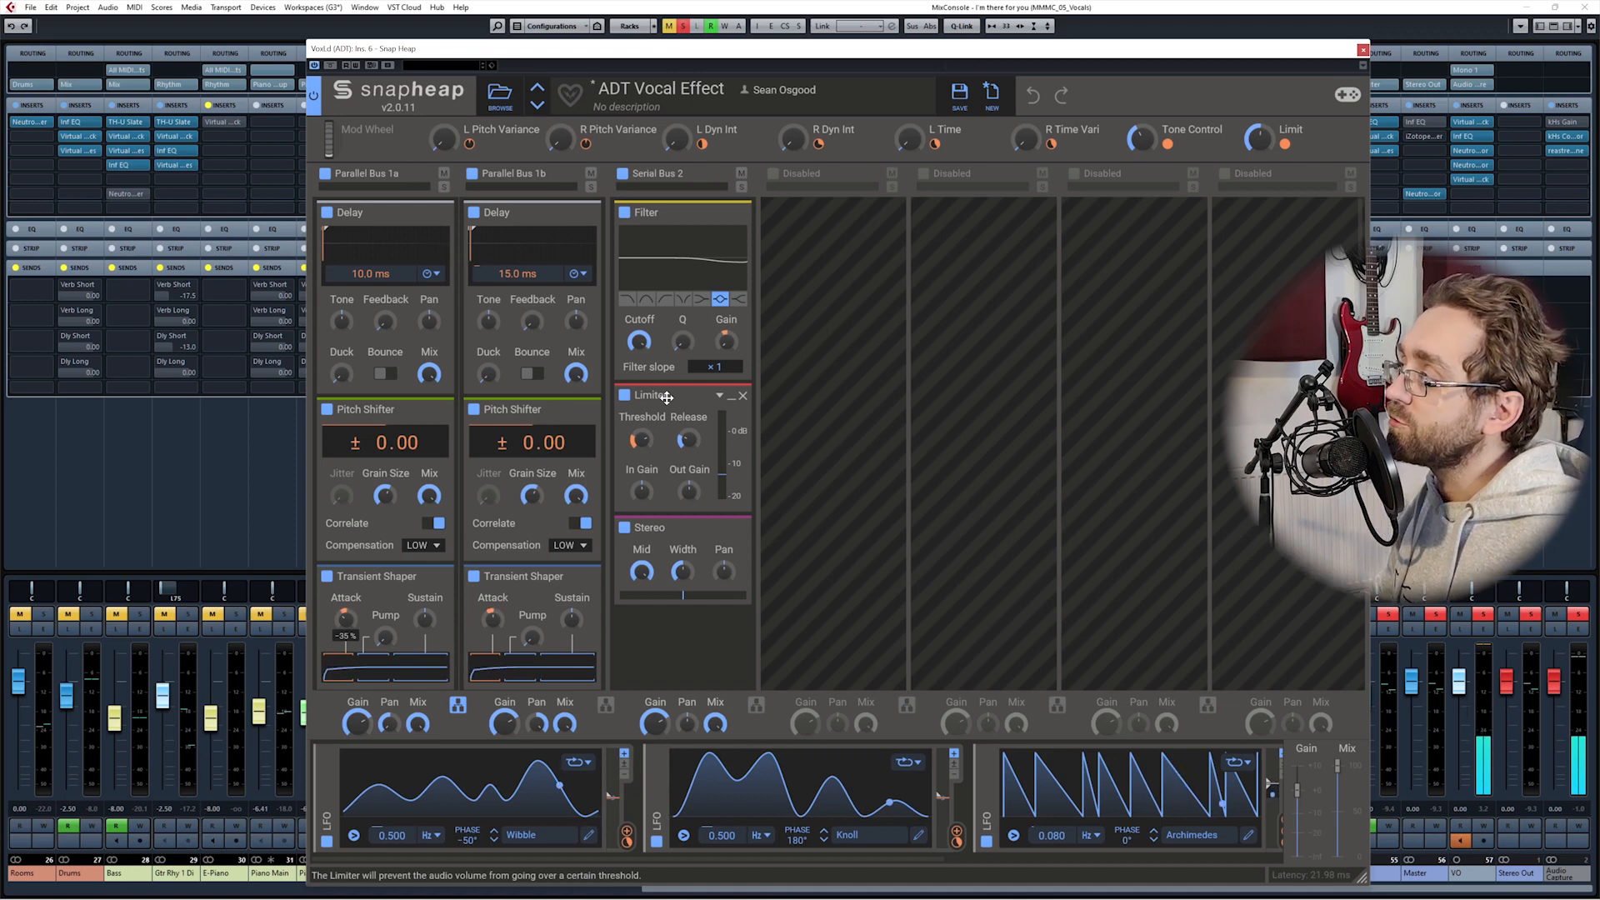
{"action": "mouse_move", "coordinate": [1260, 138]}
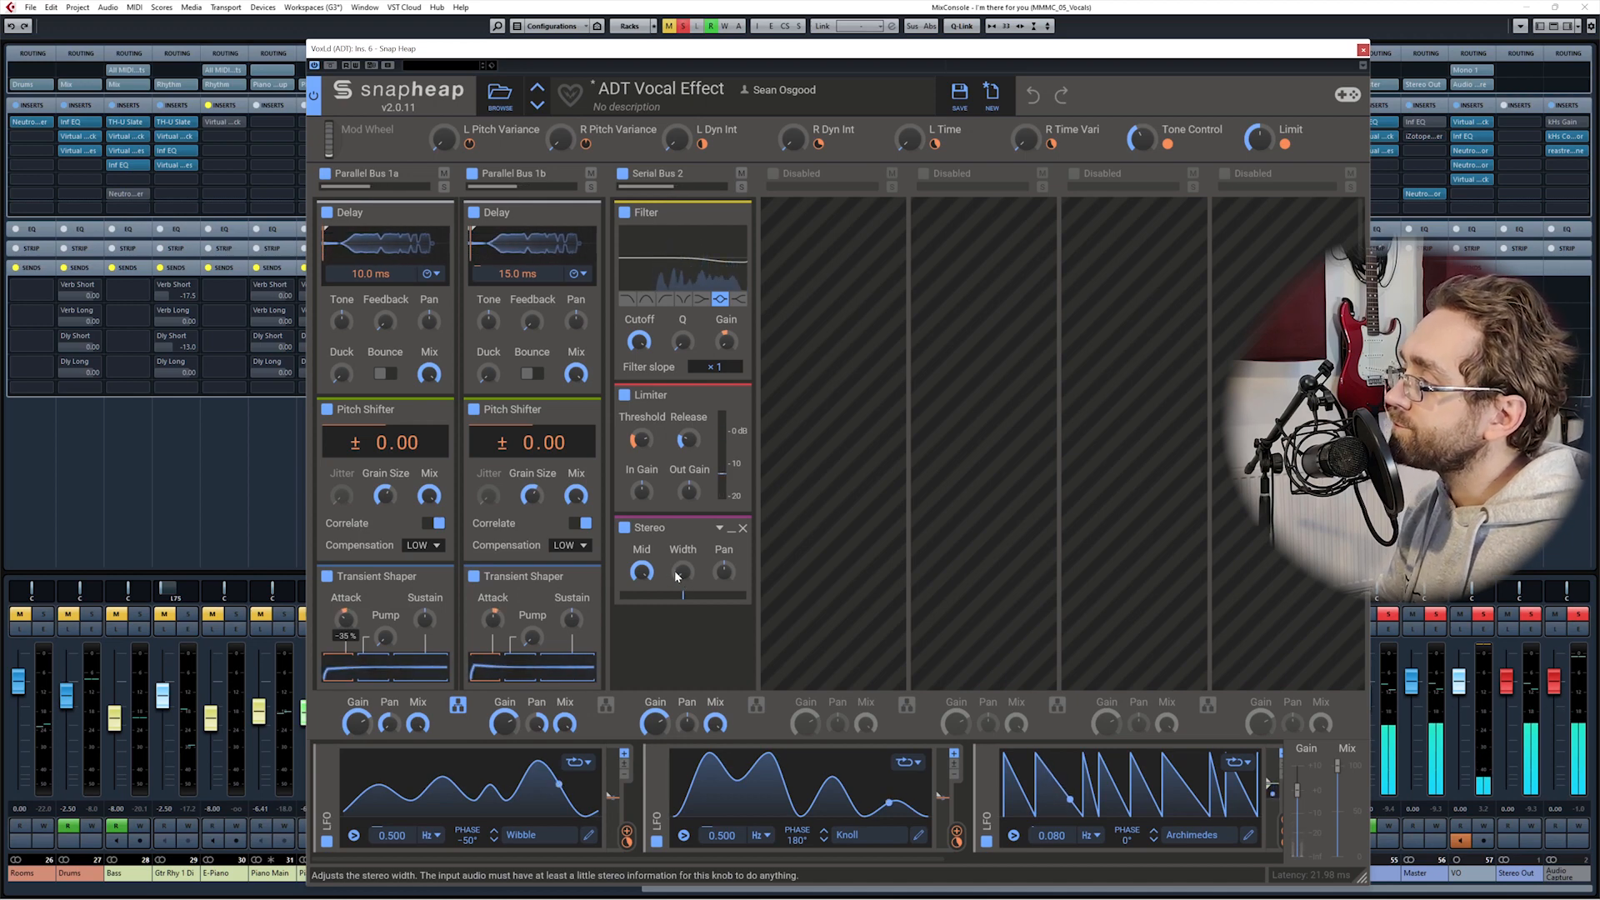
Sweep the Stereo module's width on Serial Bus 2 between narrow and wide settings, leaving it at about 198%
{"action": "left_click_drag", "start_coordinate": [682, 575], "coordinate": [682, 544]}
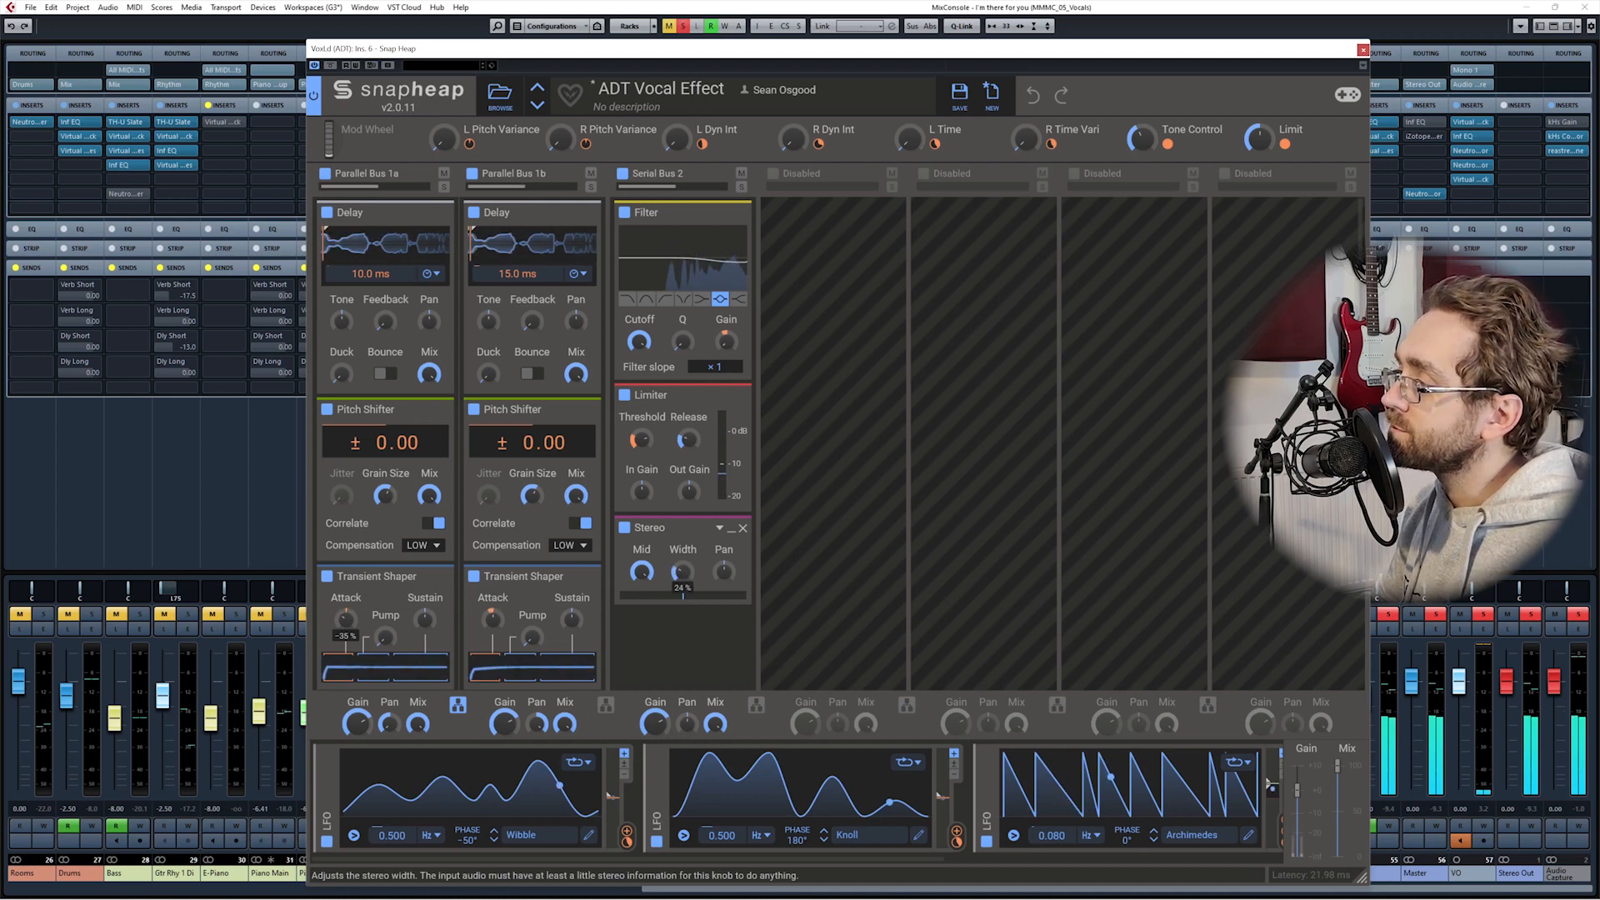
{"action": "right_click", "coordinate": [681, 572]}
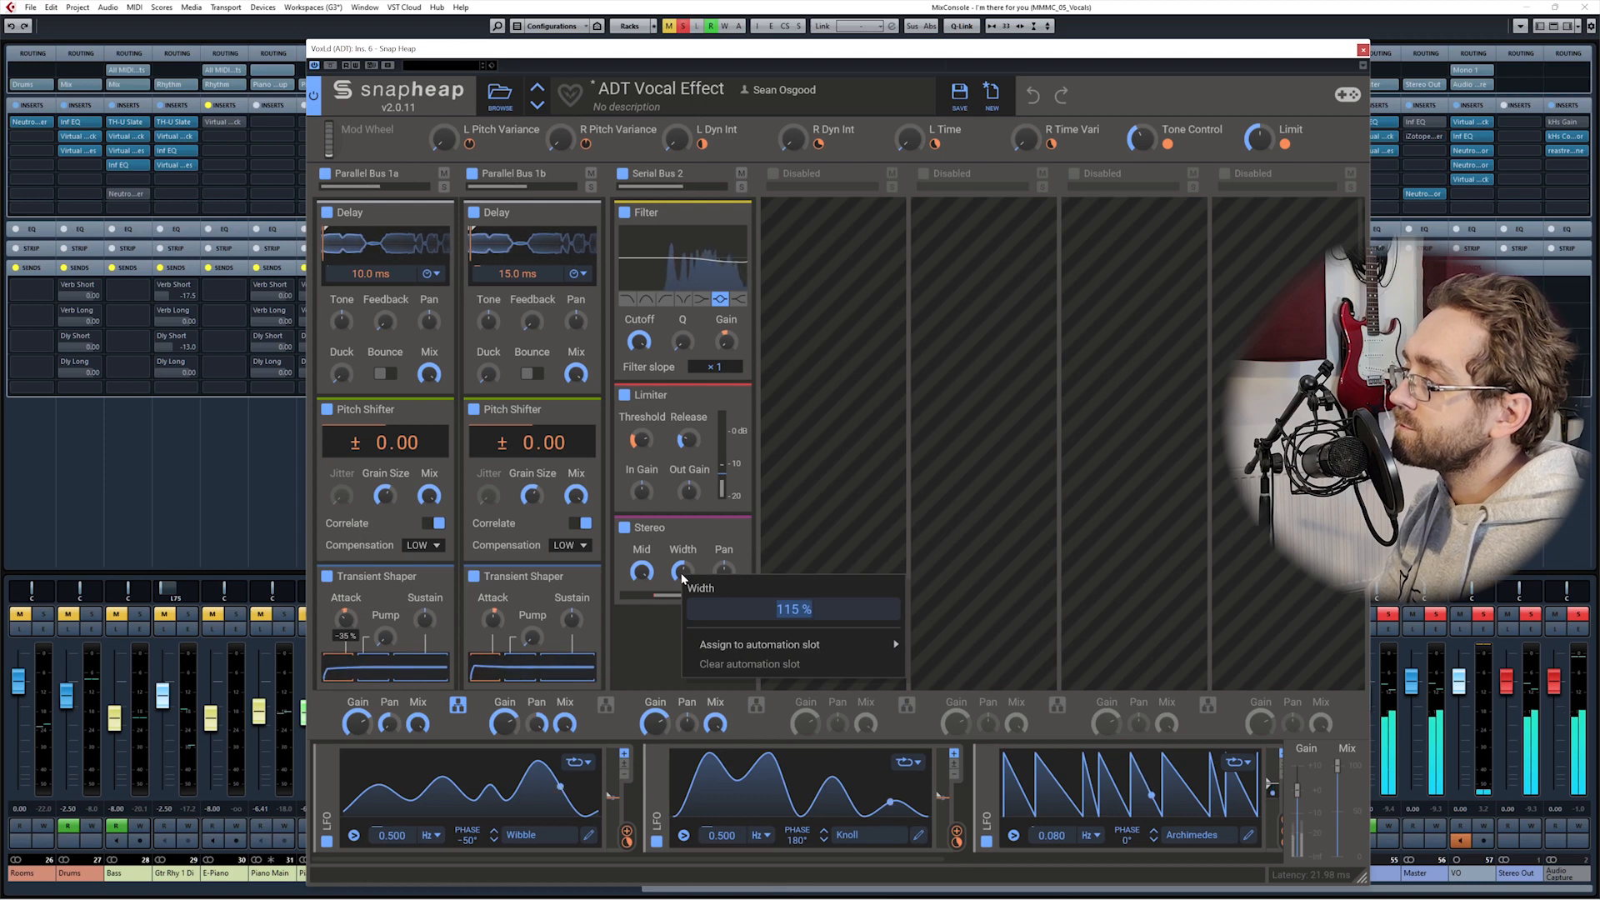
{"action": "key", "text": "Escape"}
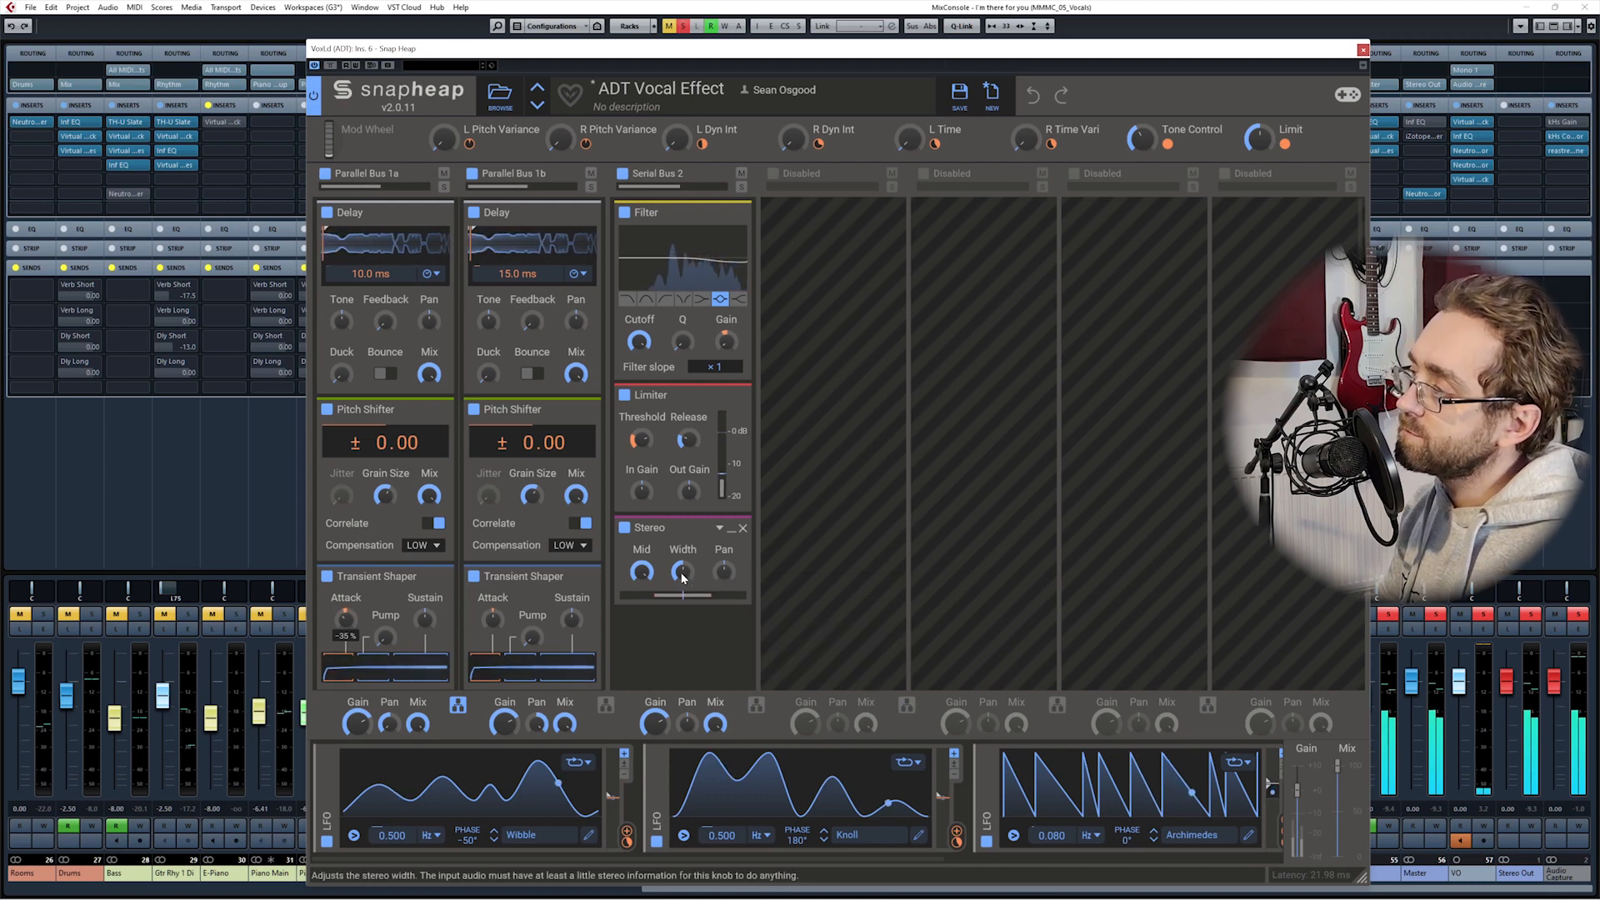
{"action": "left_click_drag", "start_coordinate": [682, 572], "coordinate": [682, 542]}
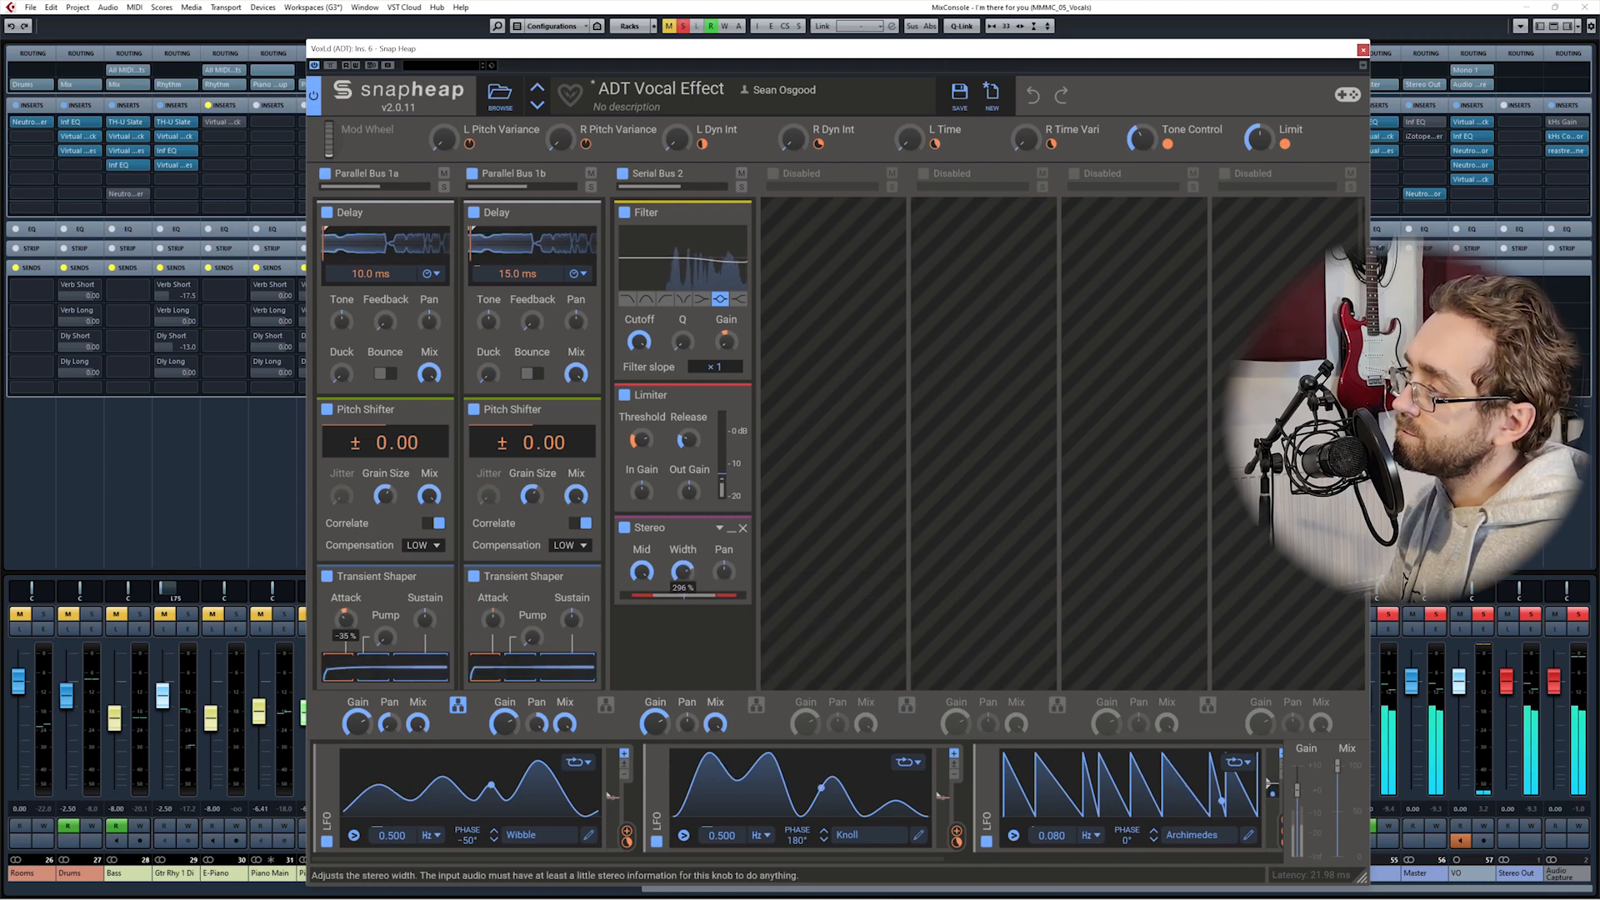
{"action": "double_click", "coordinate": [681, 572]}
{"action": "left_click_drag", "start_coordinate": [684, 576], "coordinate": [685, 542]}
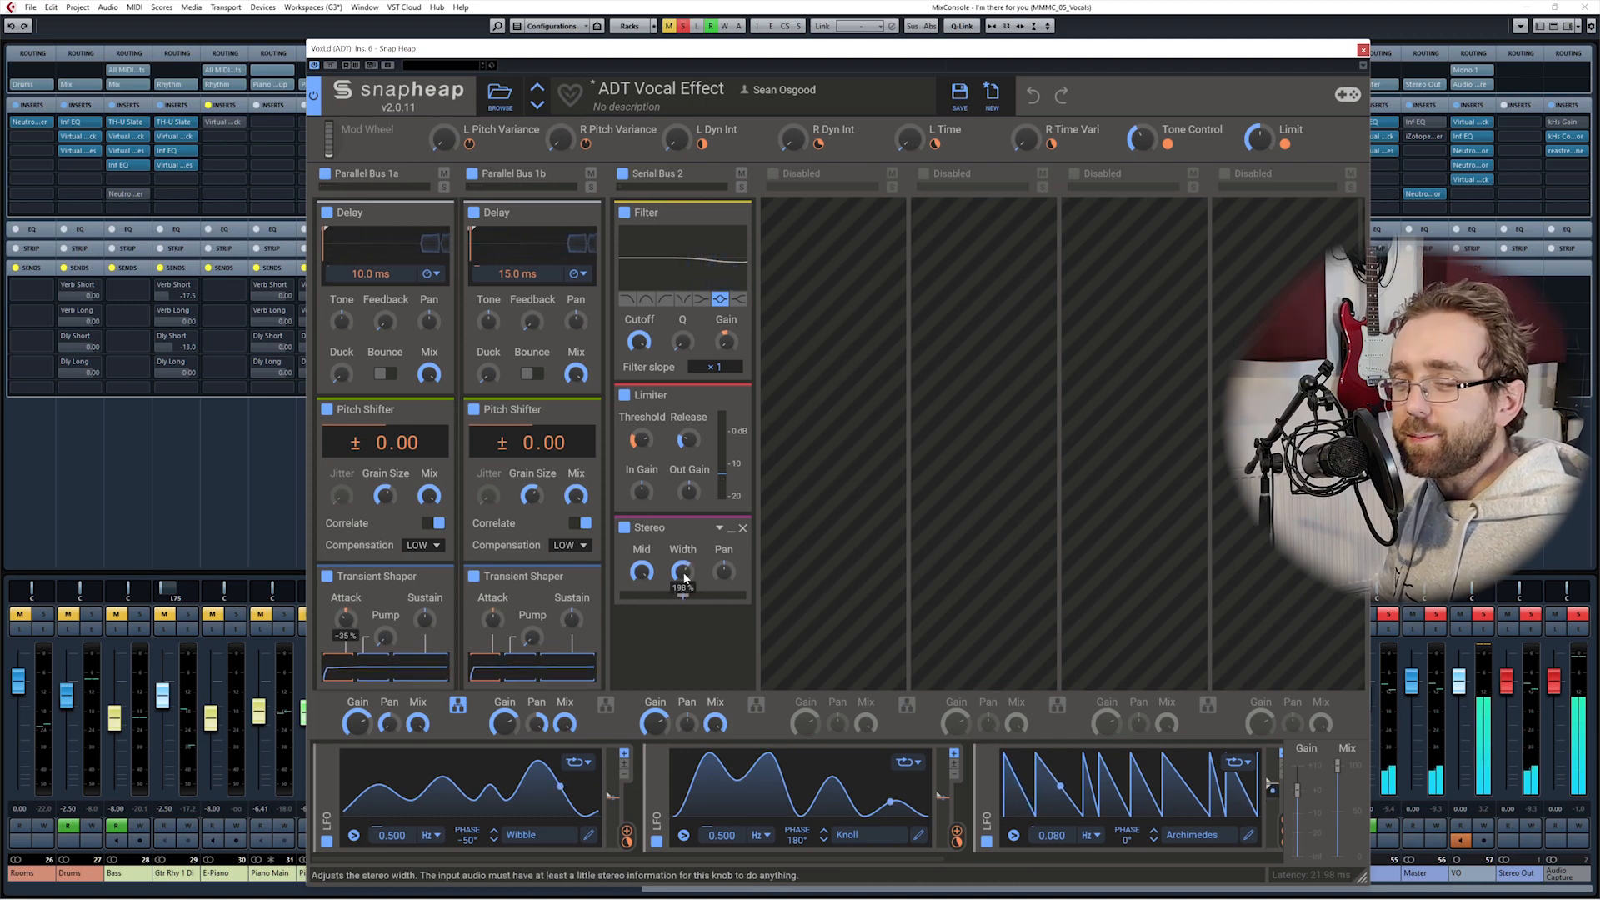